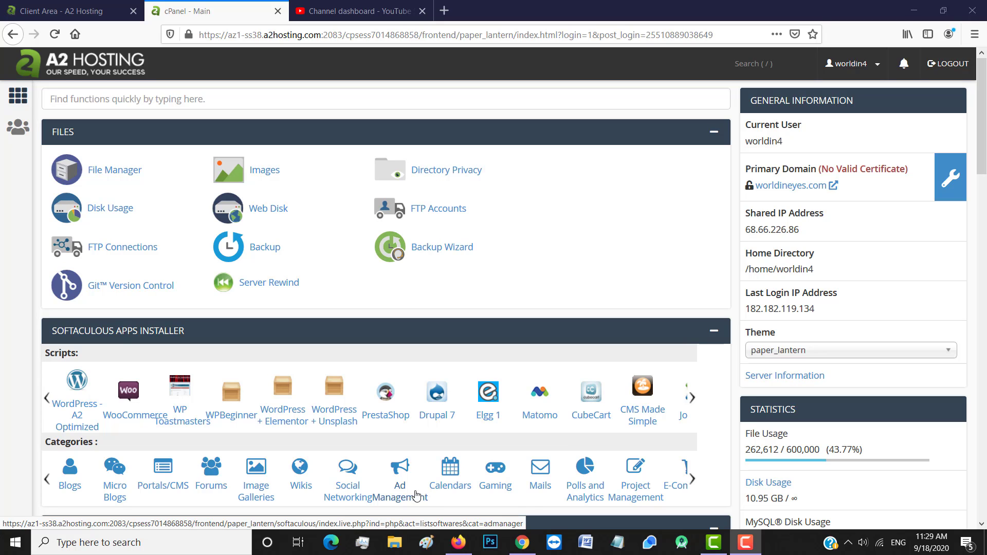
- Collapse the Softaculous Apps Installer section and open the public_html folder in File Manager
click(714, 331)
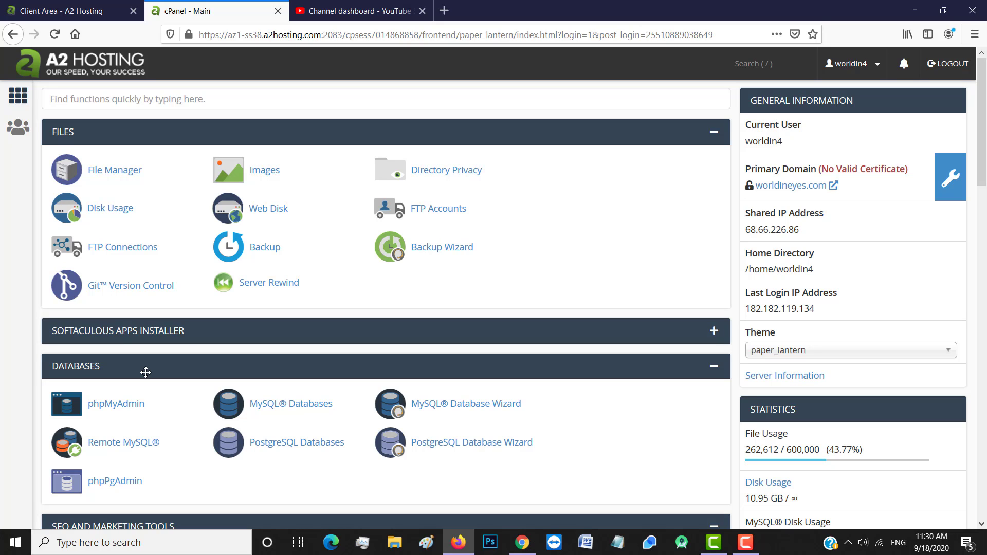
click(114, 170)
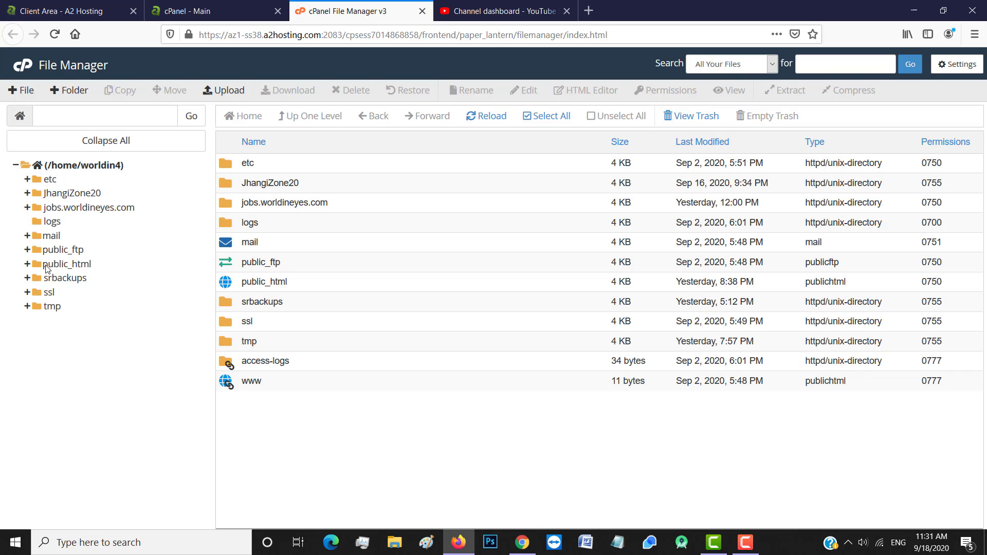
click(67, 263)
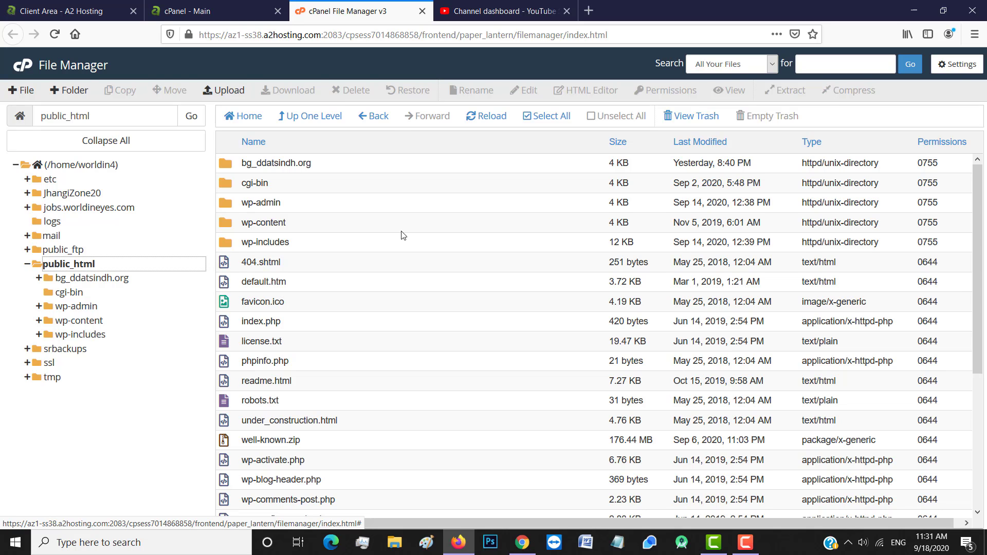
- Compress all files and folders in public_html into a Zip Archive and dismiss the compression results
click(541, 115)
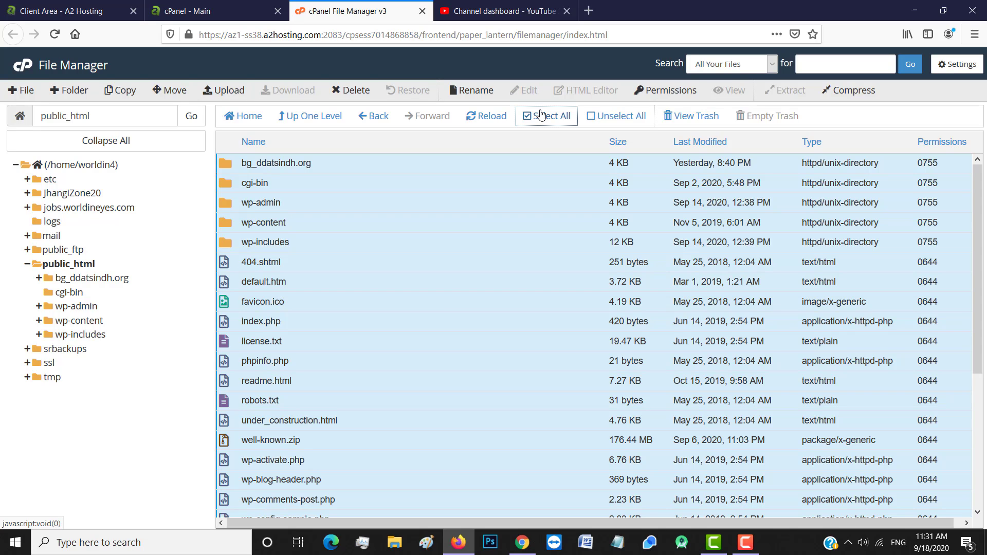
click(323, 164)
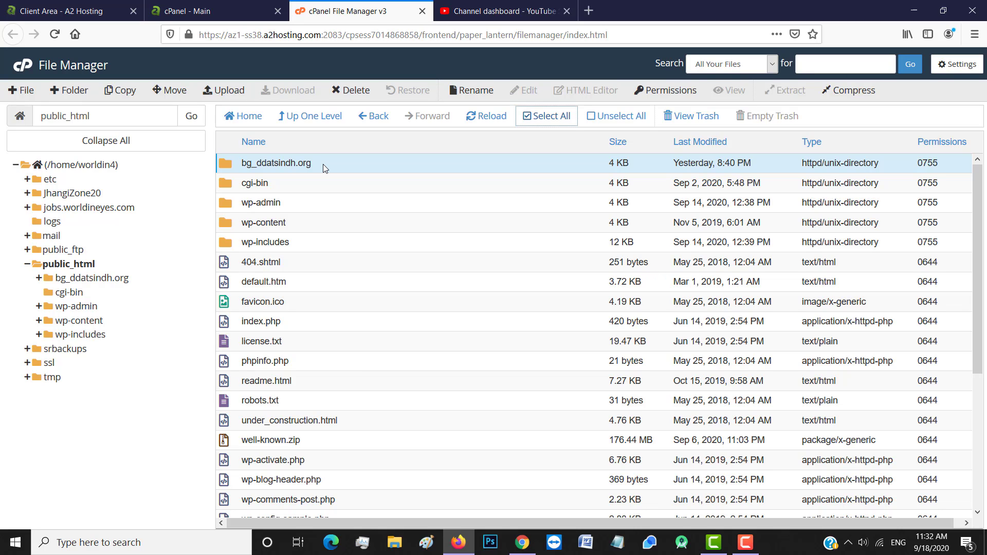
click(532, 117)
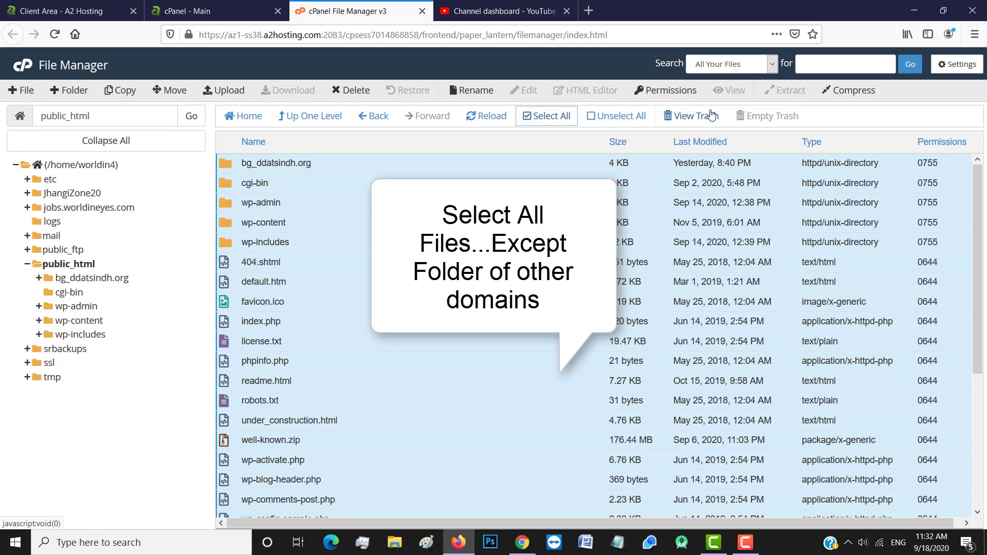
click(853, 96)
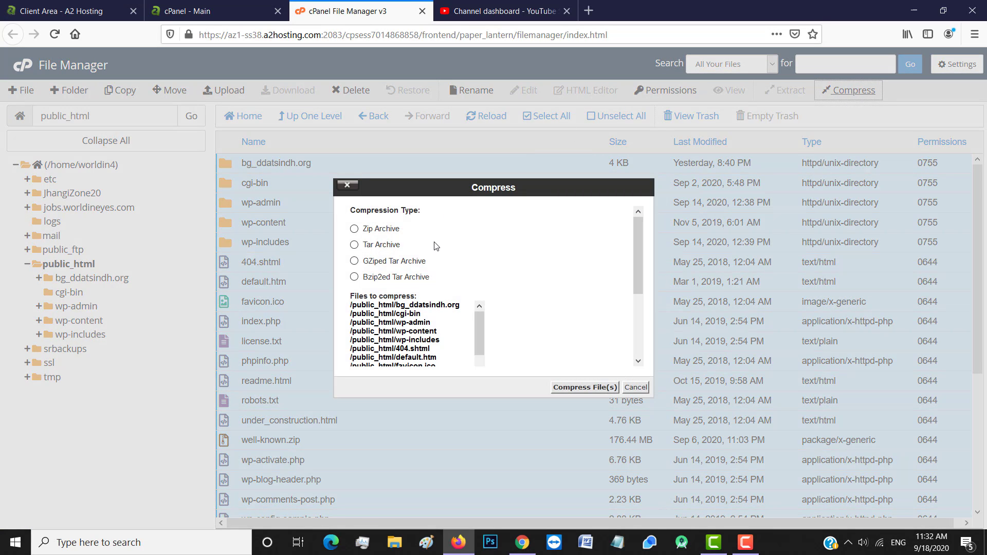
click(363, 232)
click(584, 392)
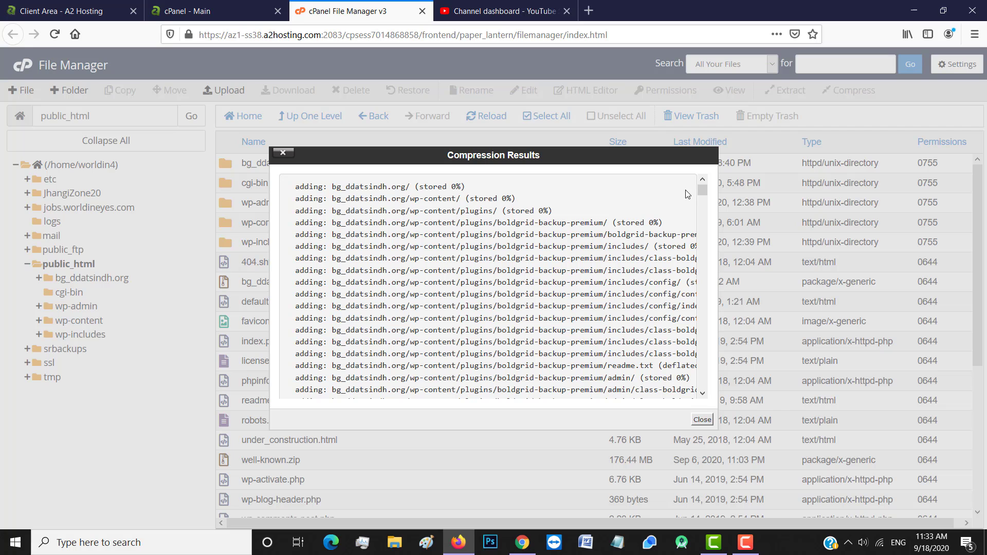
drag(704, 194, 714, 447)
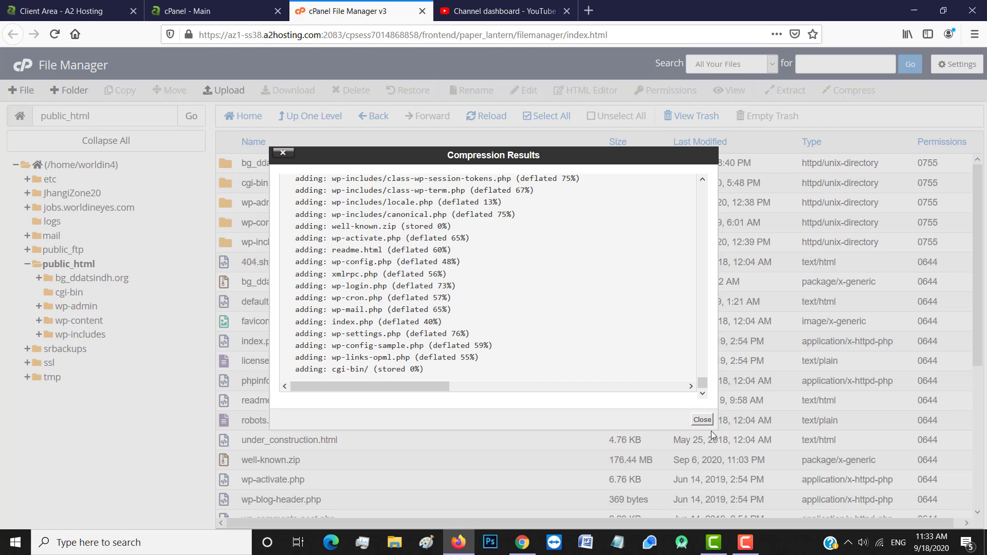
click(702, 420)
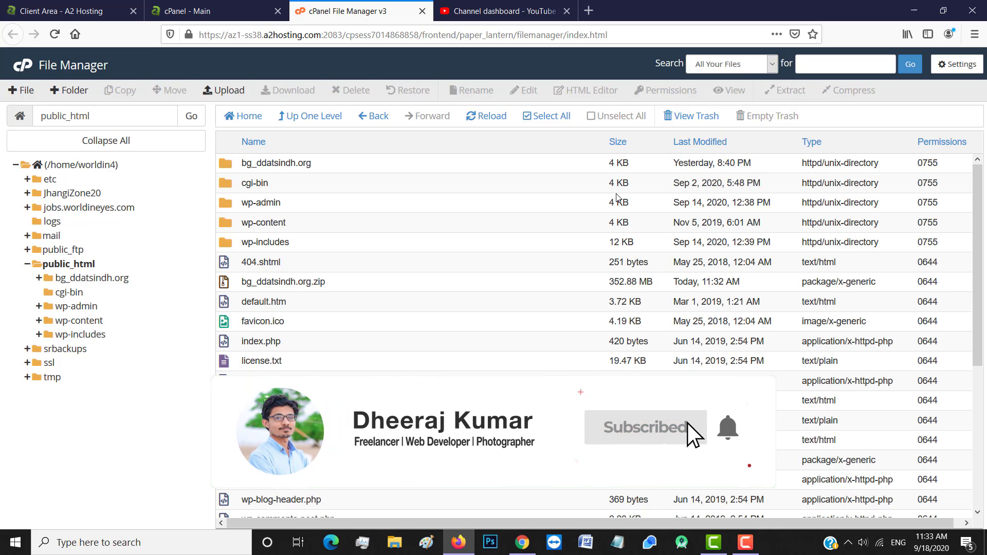
- Look through the public_html contents and locate the bg_ddatsindh.org.zip archive for downloading
click(549, 117)
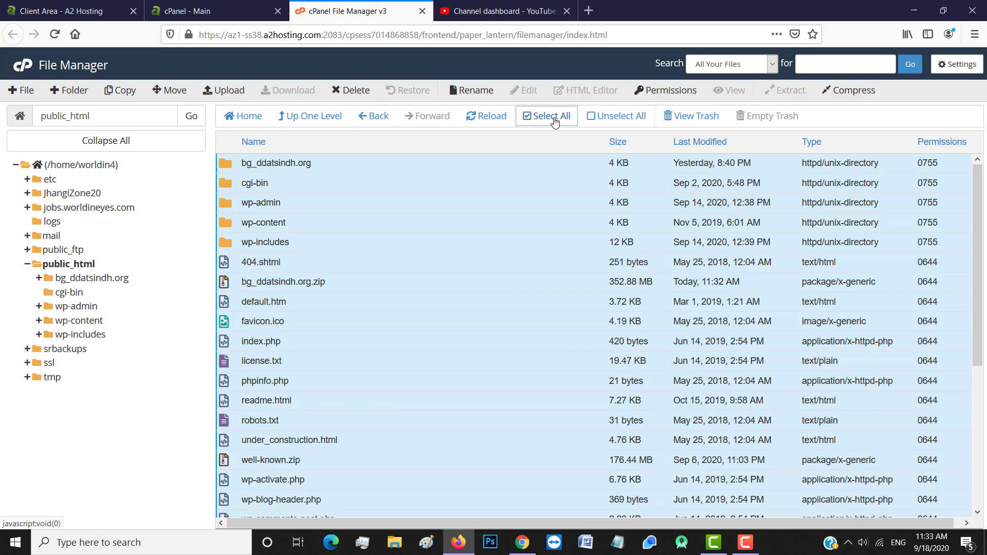
click(539, 184)
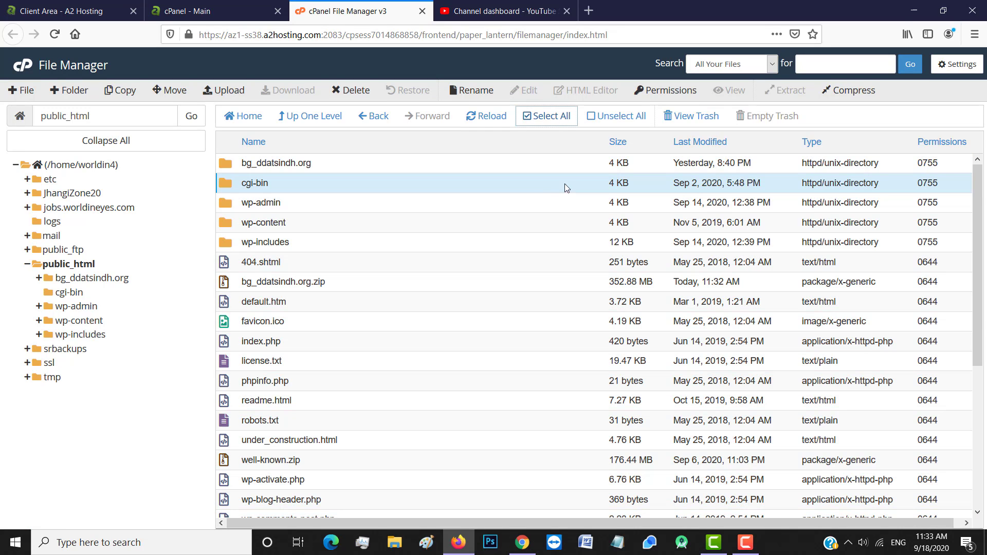
drag(981, 199, 979, 376)
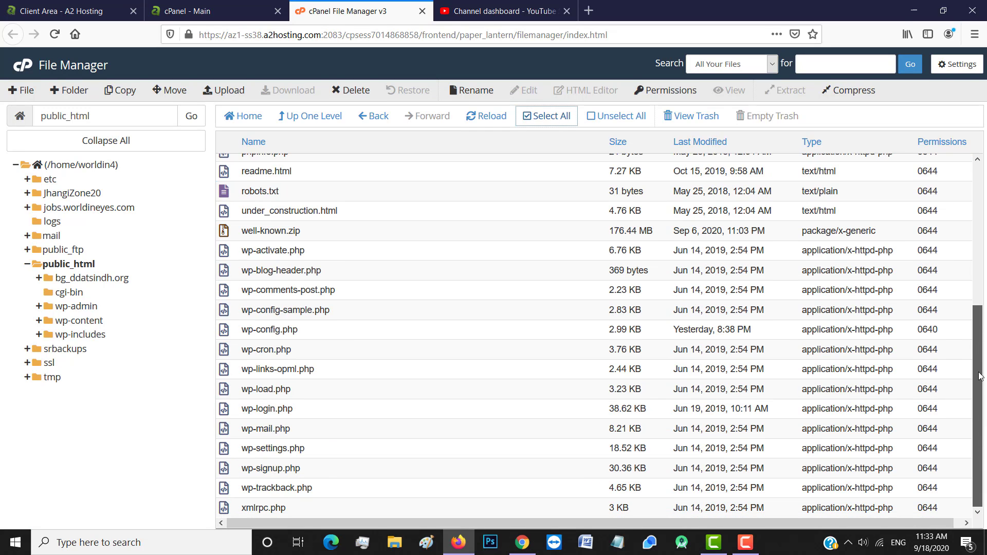
scroll(487, 289, up, 5)
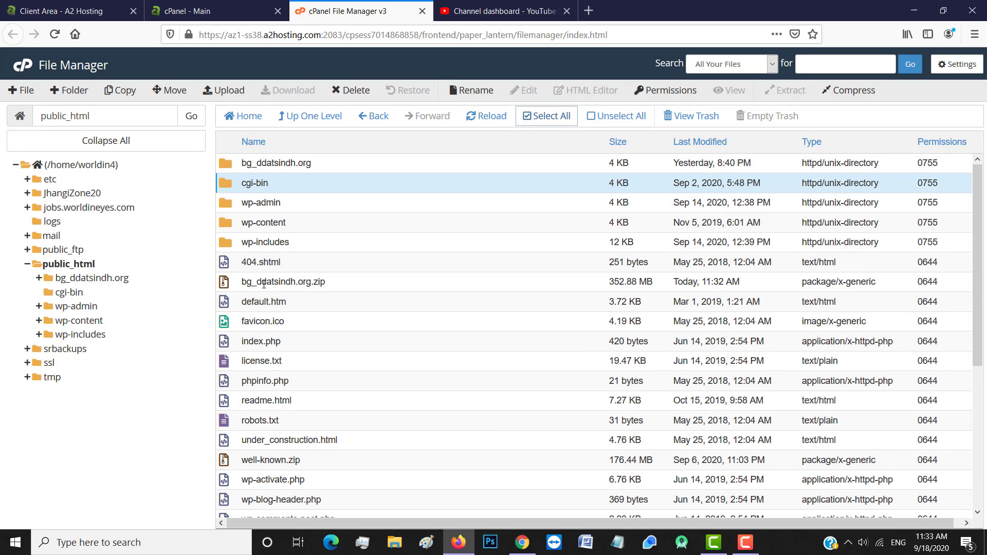
click(318, 284)
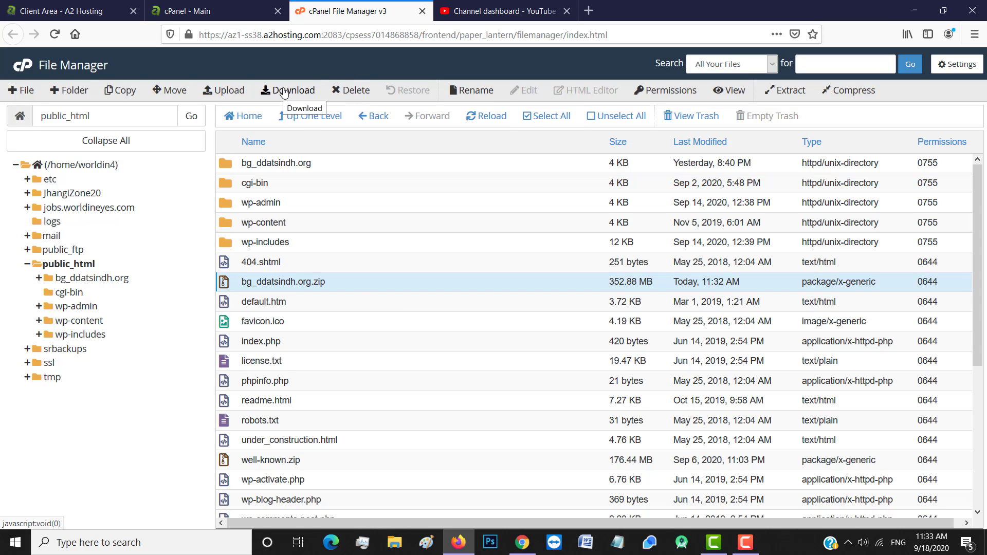
click(371, 286)
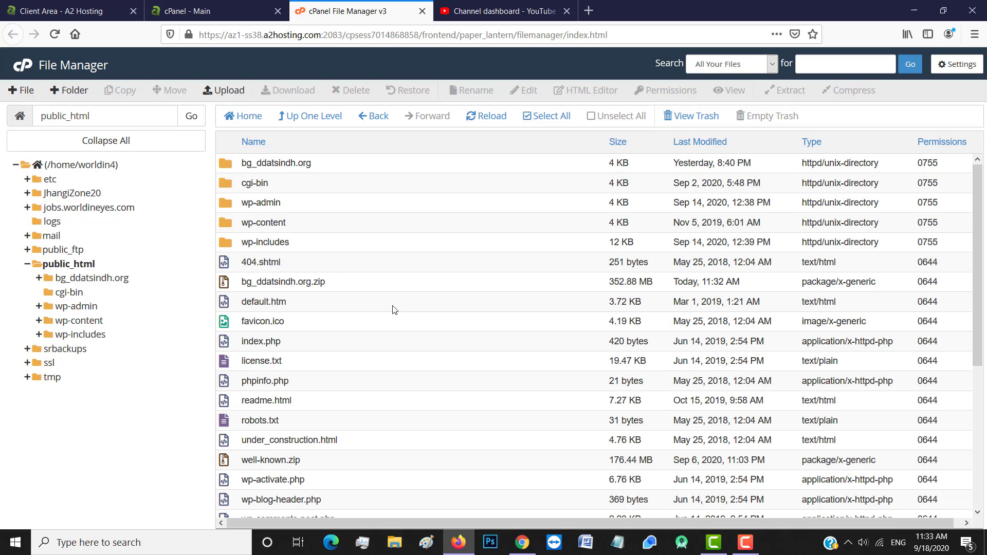
- Return to the cPanel main page and open phpMyAdmin from the database tools
click(233, 10)
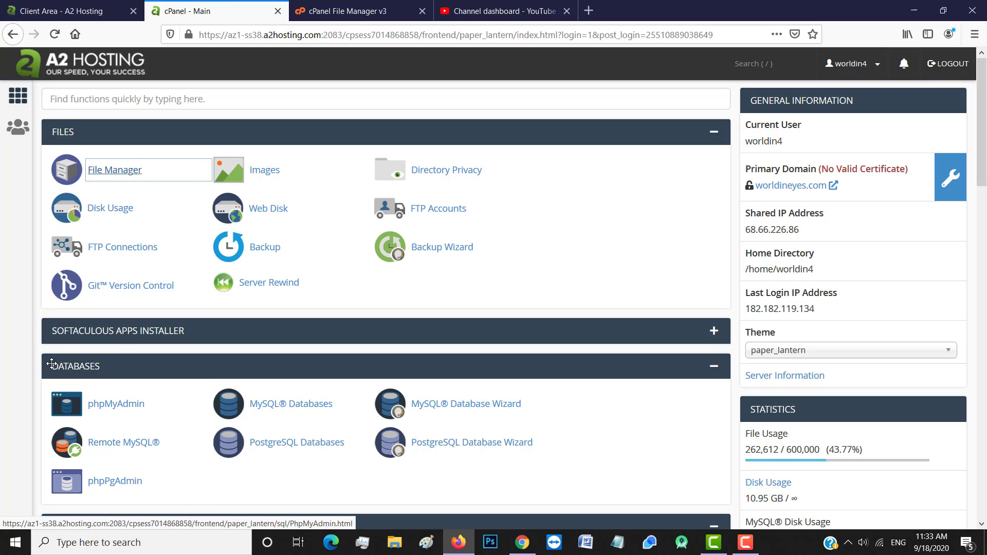
click(108, 407)
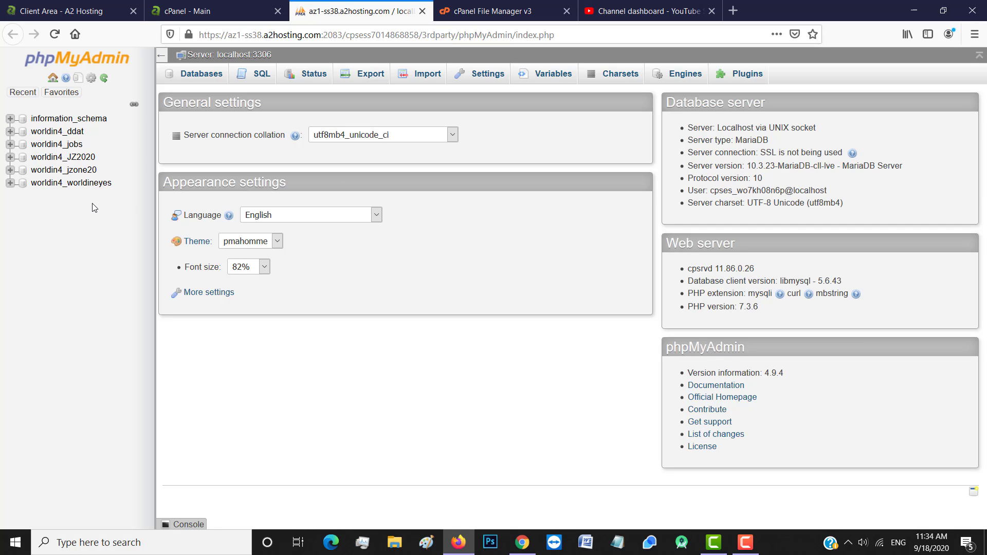
- Reopen File Manager from cPanel and open the wp-config.php file in public_html for editing
click(118, 15)
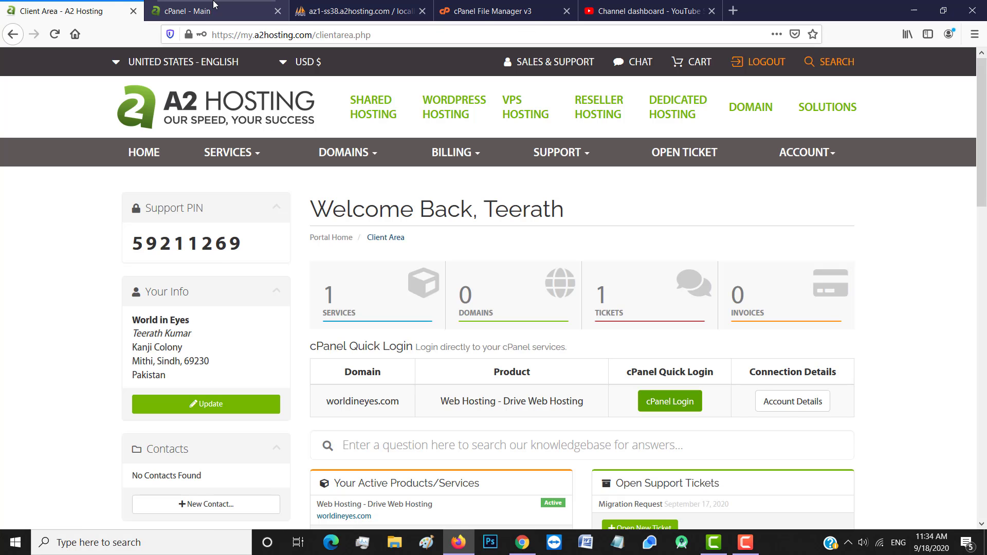
click(213, 7)
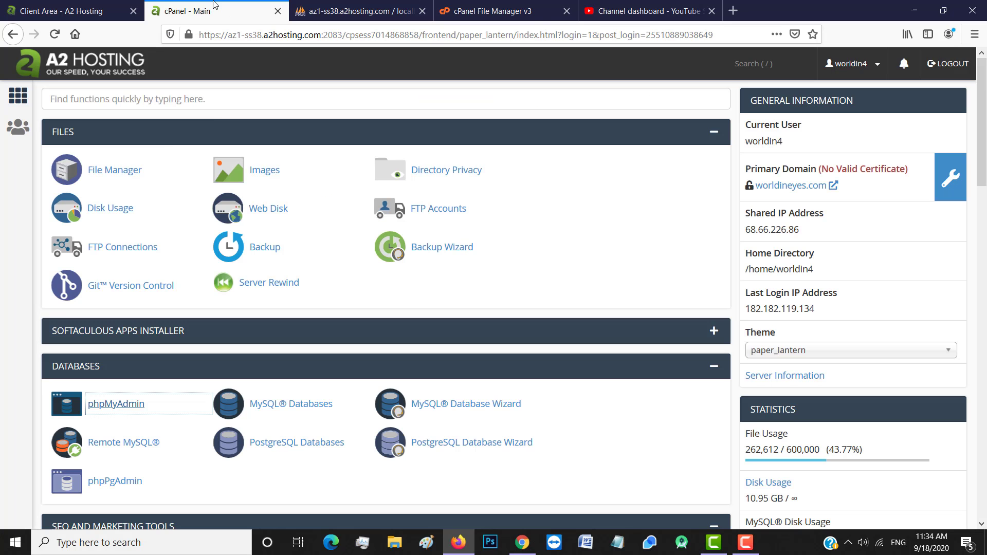
click(120, 171)
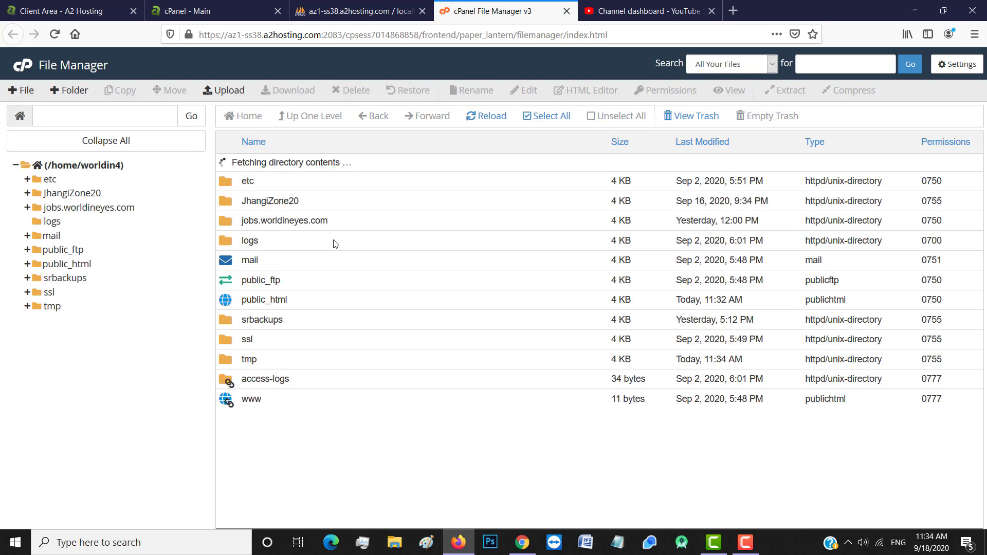
click(53, 265)
click(87, 266)
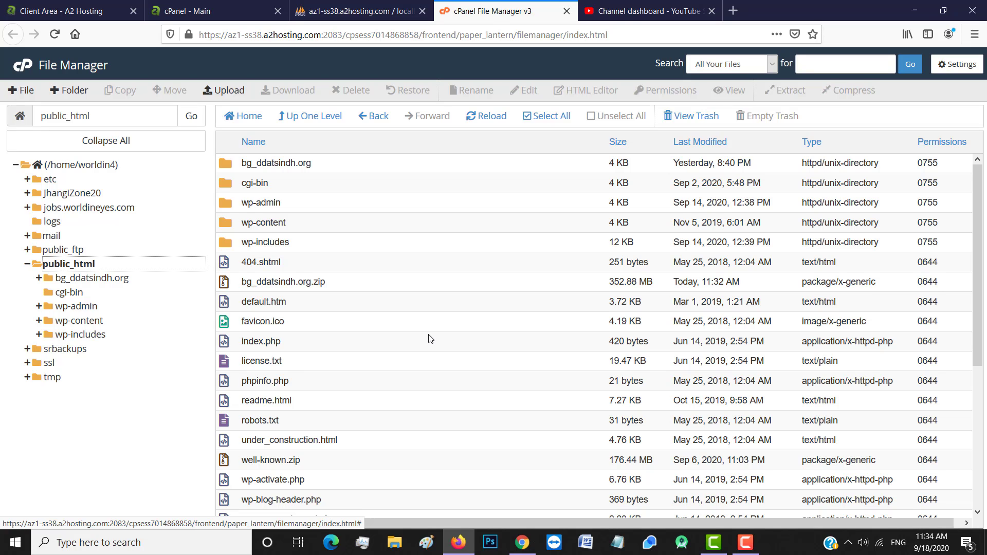
scroll(431, 339, down, 4)
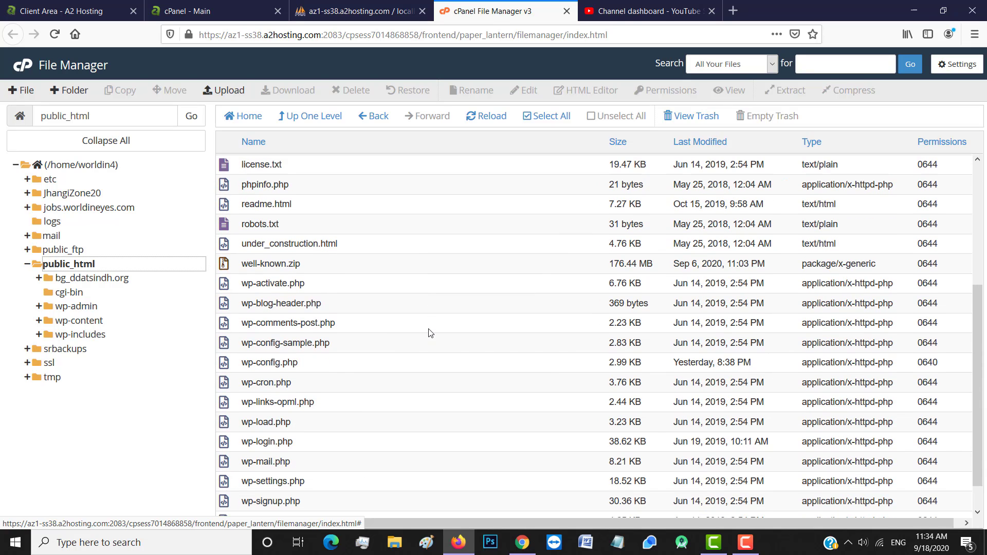
click(278, 363)
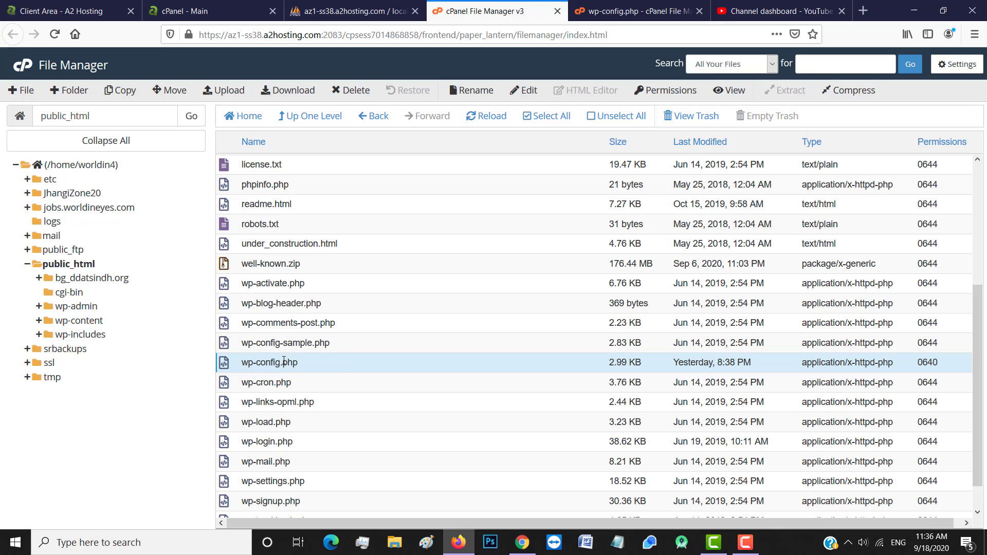
click(632, 11)
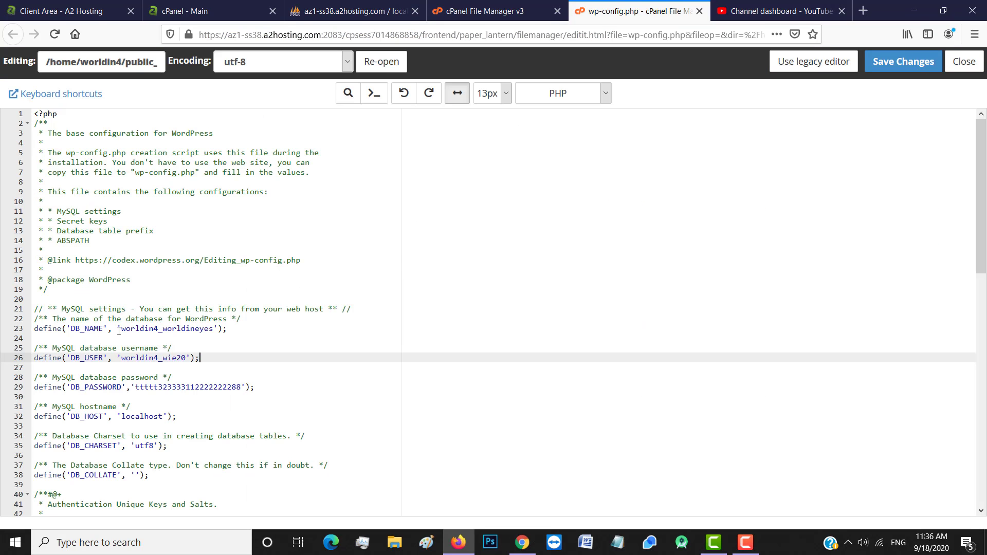
- Highlight the DB_NAME value in wp-config.php to identify the database used by the WordPress site
drag(124, 329, 214, 329)
click(214, 333)
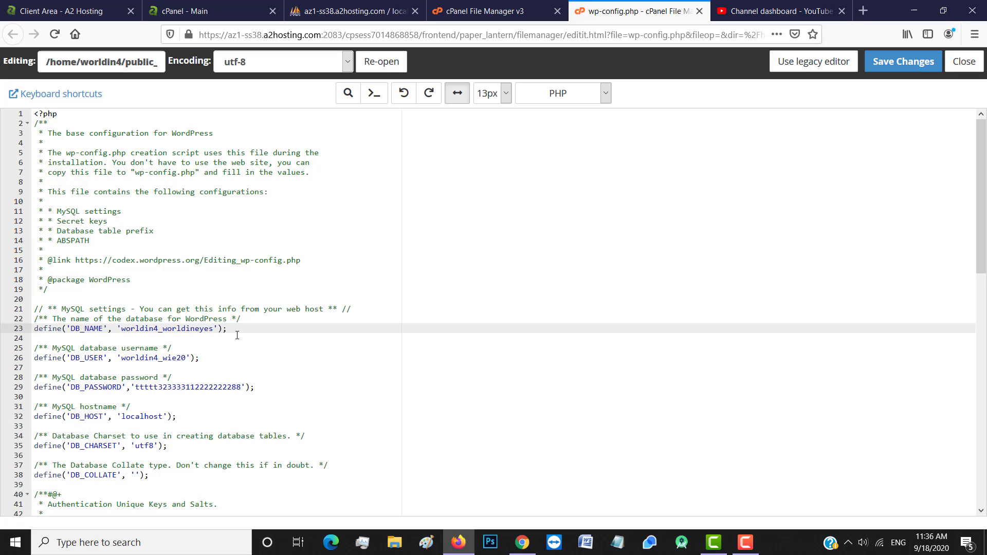
drag(122, 329, 215, 329)
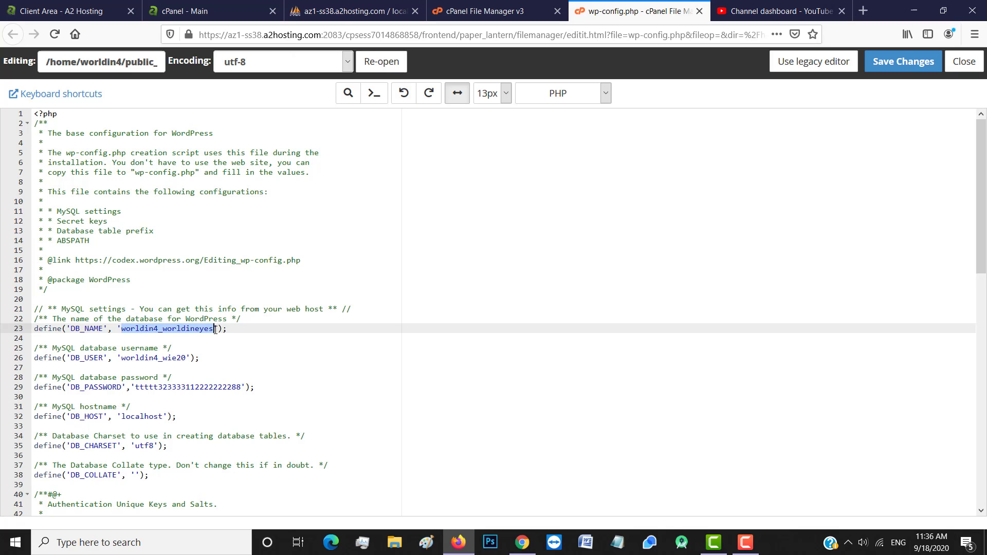
- Open the export options for the worldin4_worldineyes database in phpMyAdmin
click(310, 5)
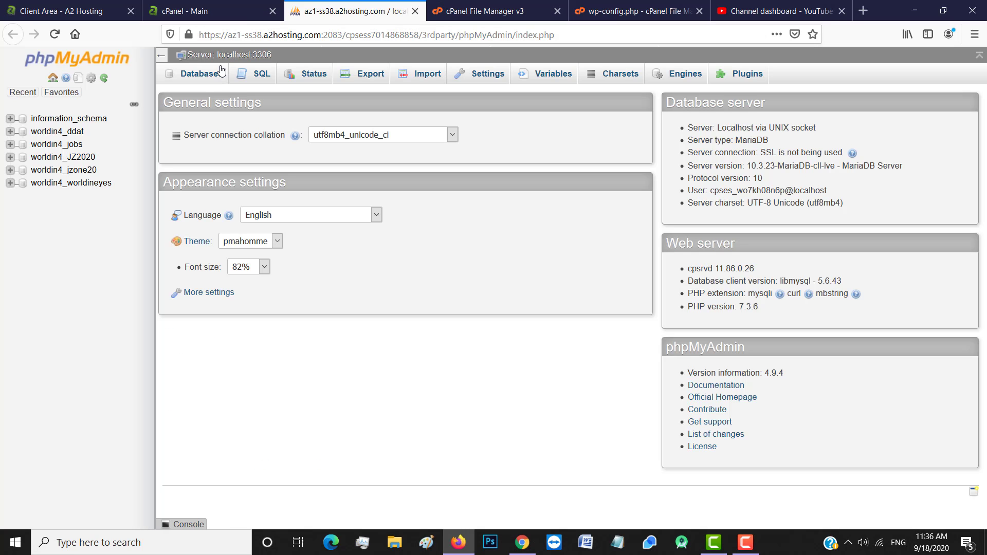
click(79, 183)
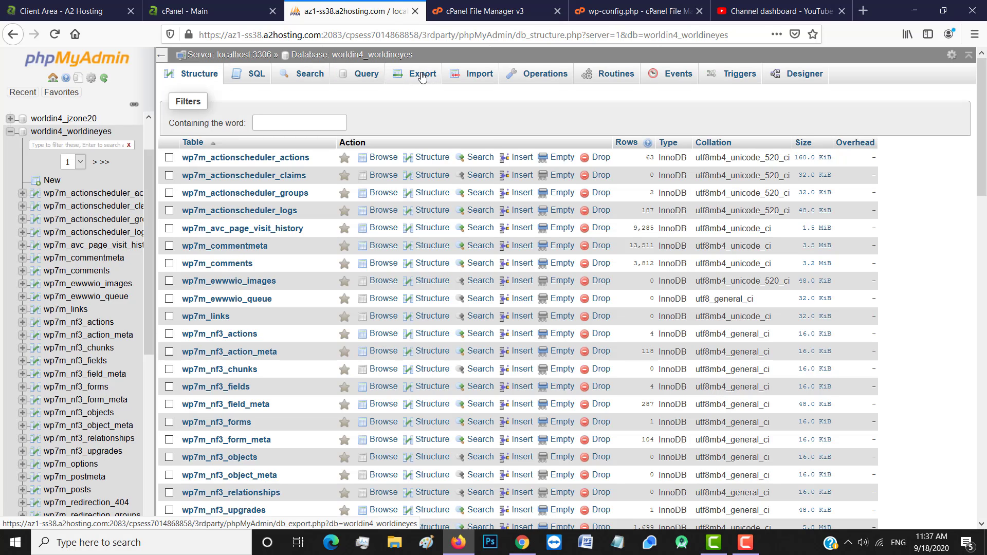
click(422, 77)
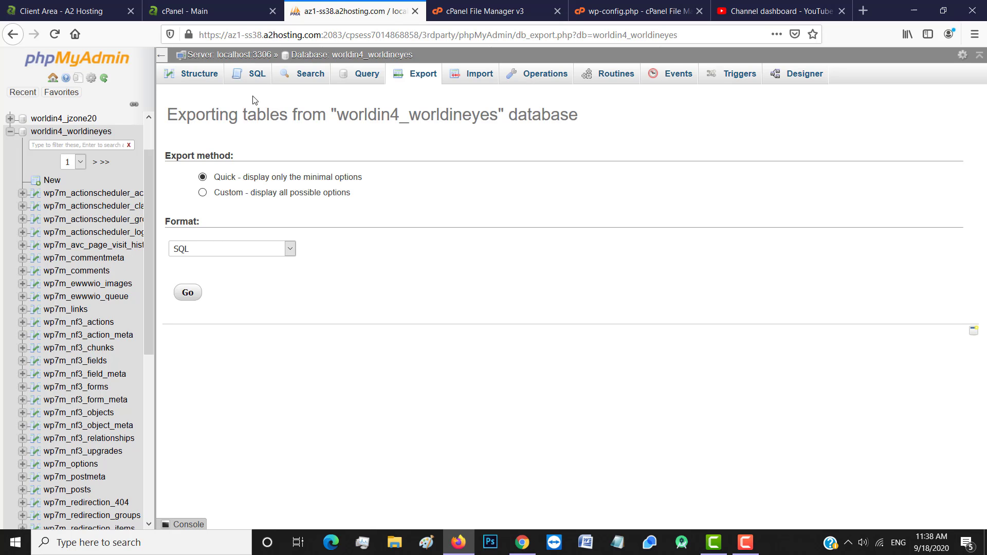
- Close the phpMyAdmin, File Manager and wp-config.php pages, keeping the cPanel main page open
click(415, 10)
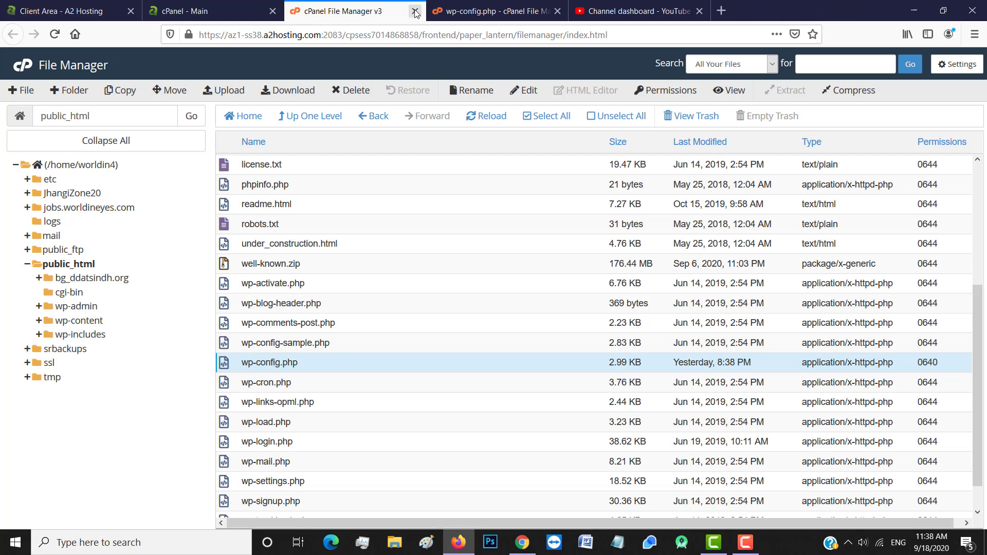
click(414, 11)
click(414, 10)
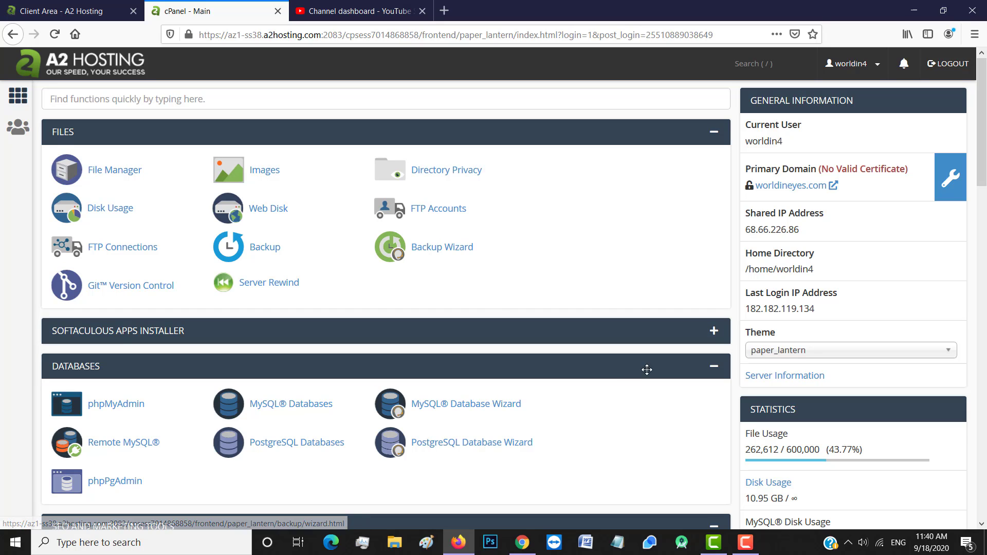
- Open the Addon Domains page in cPanel and switch to the A2 Hosting client area
scroll(650, 369, down, 7)
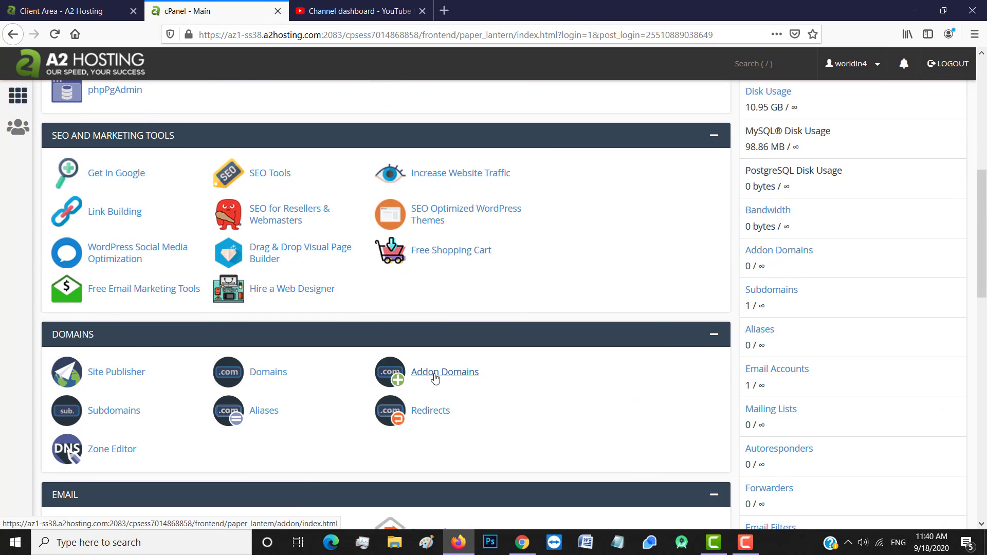
click(435, 378)
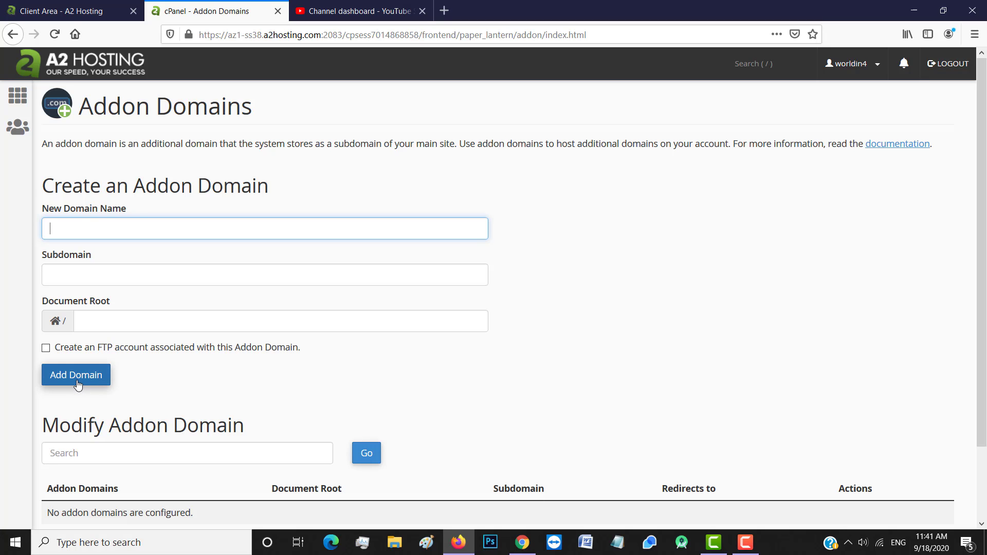
click(72, 10)
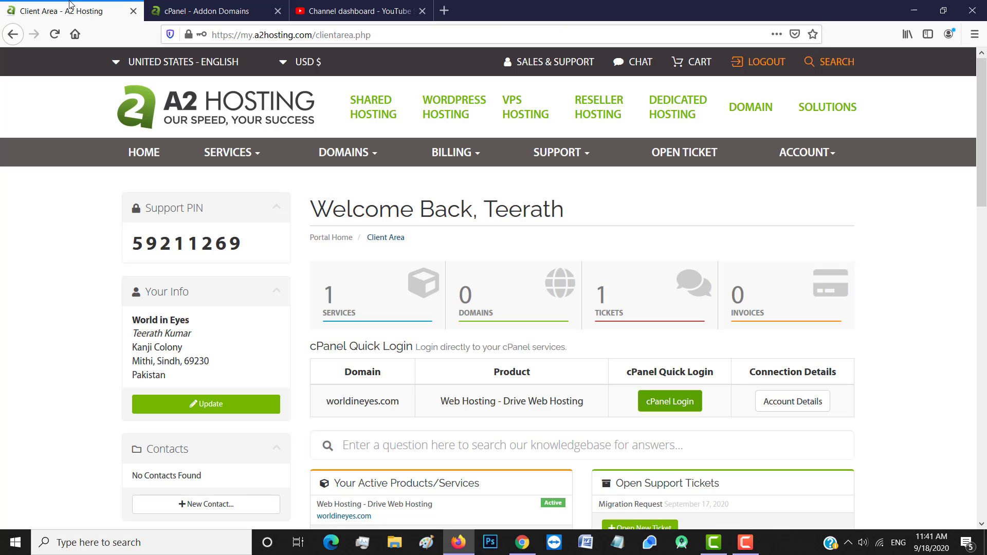
- Return to the cPanel main page, launch File Manager and display the contents of the public_html folder
click(208, 8)
click(19, 94)
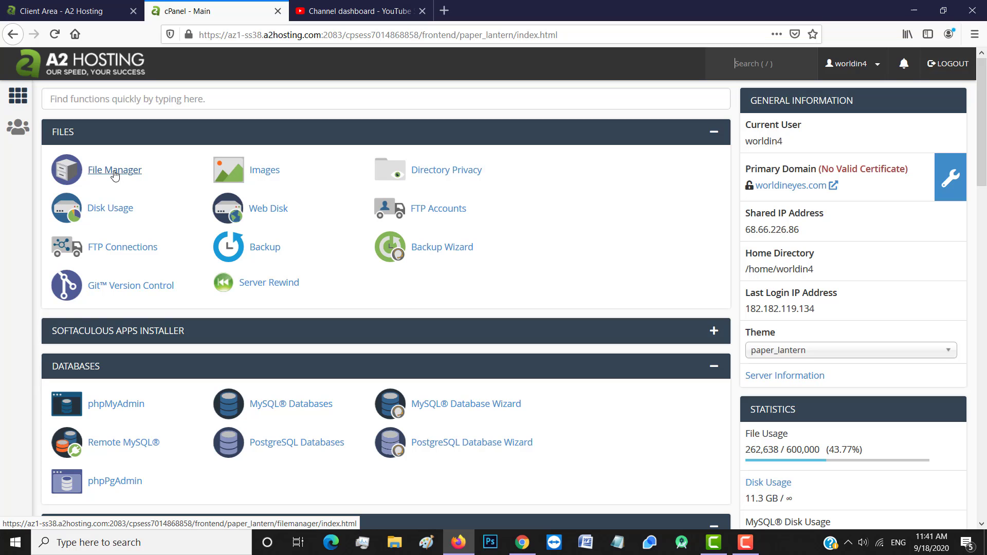
click(114, 170)
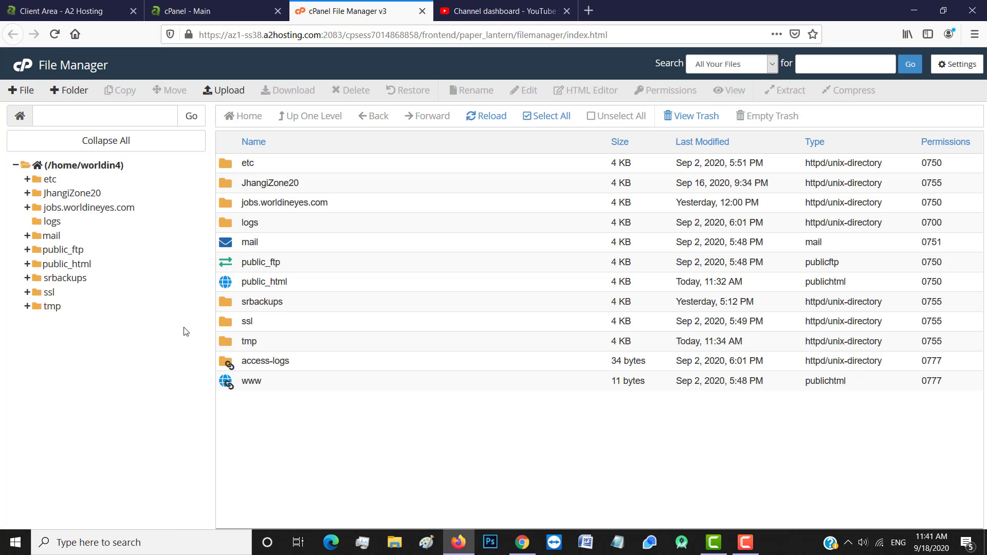
click(56, 264)
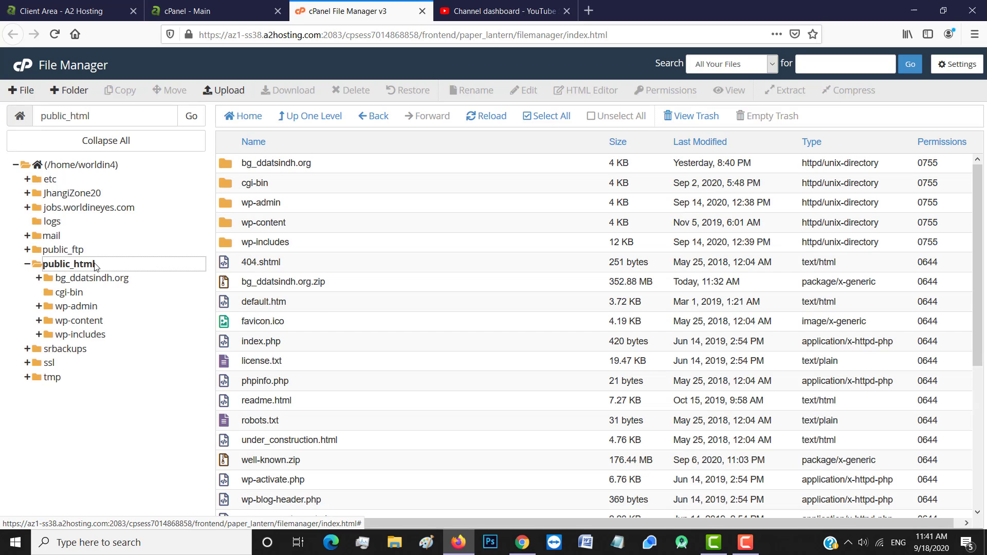
click(67, 264)
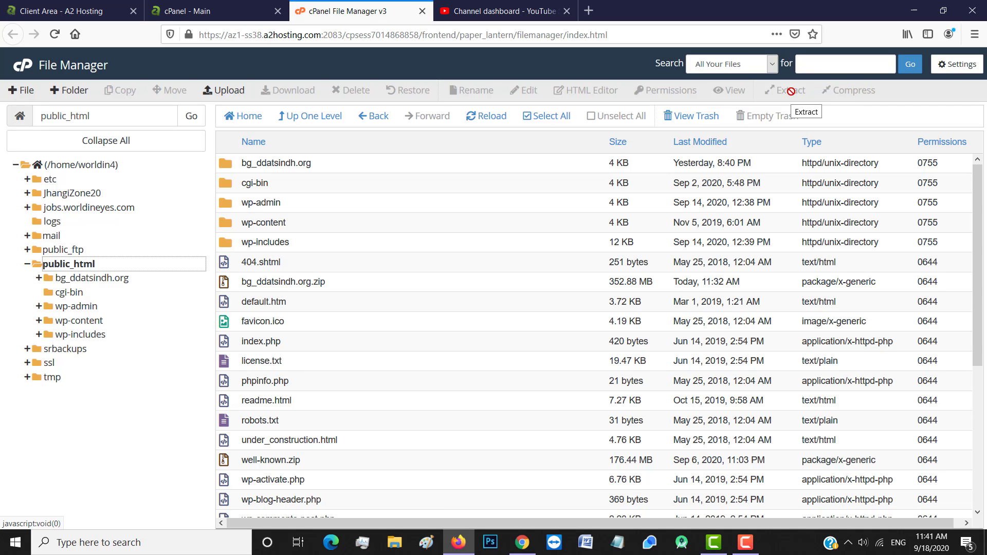
- Create a new MySQL database with the name XYZ after the worldin4_ prefix from cPanel's MySQL Databases page
click(221, 11)
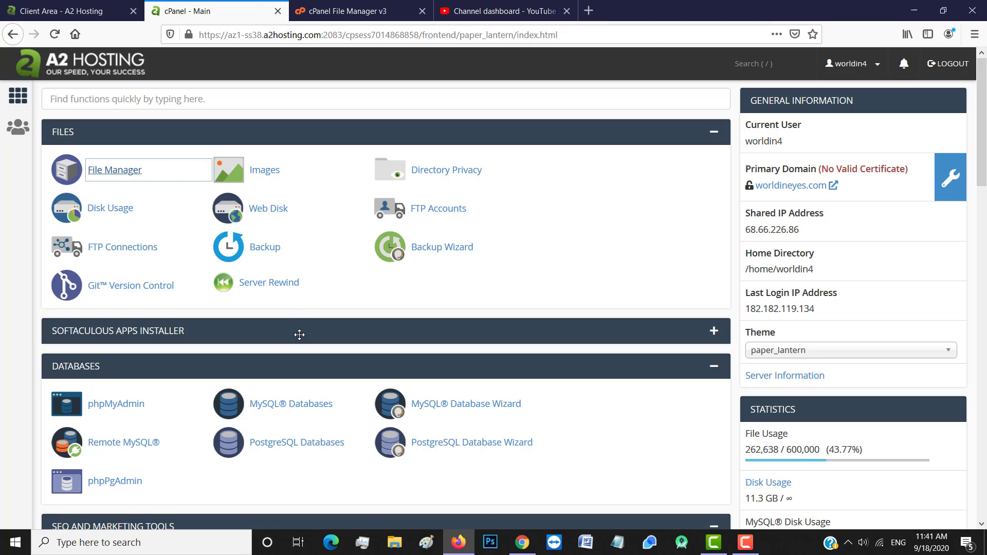
scroll(299, 335, down, 2)
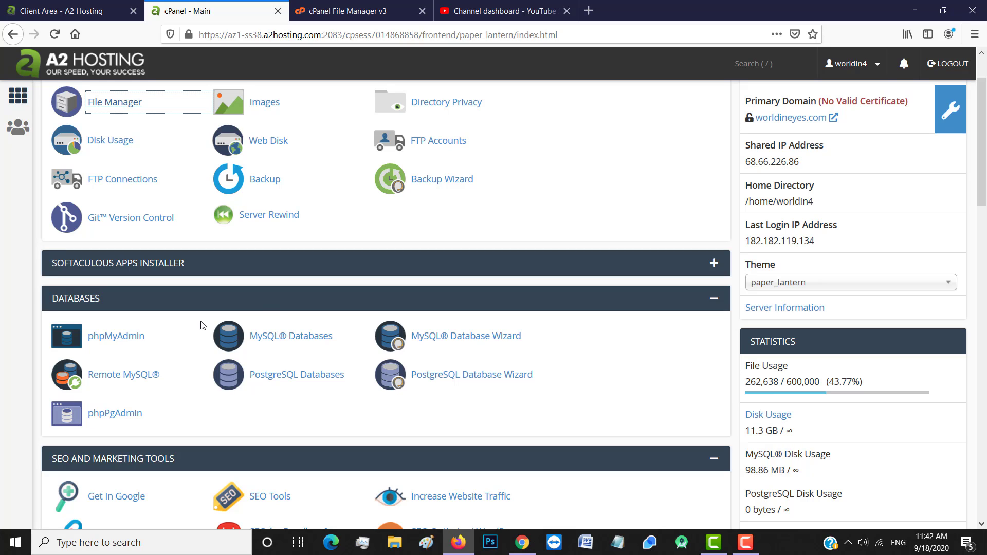
click(281, 341)
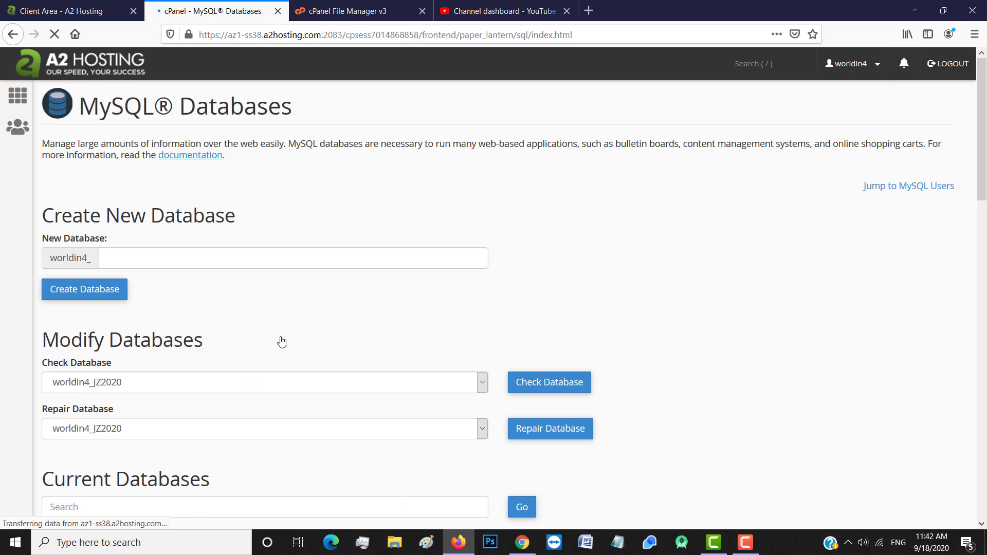
click(107, 257)
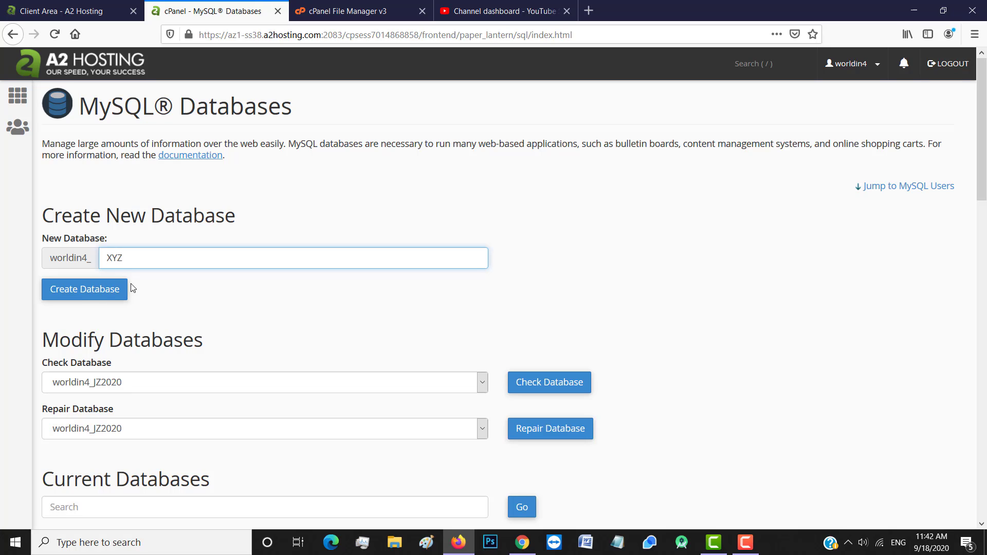
click(84, 295)
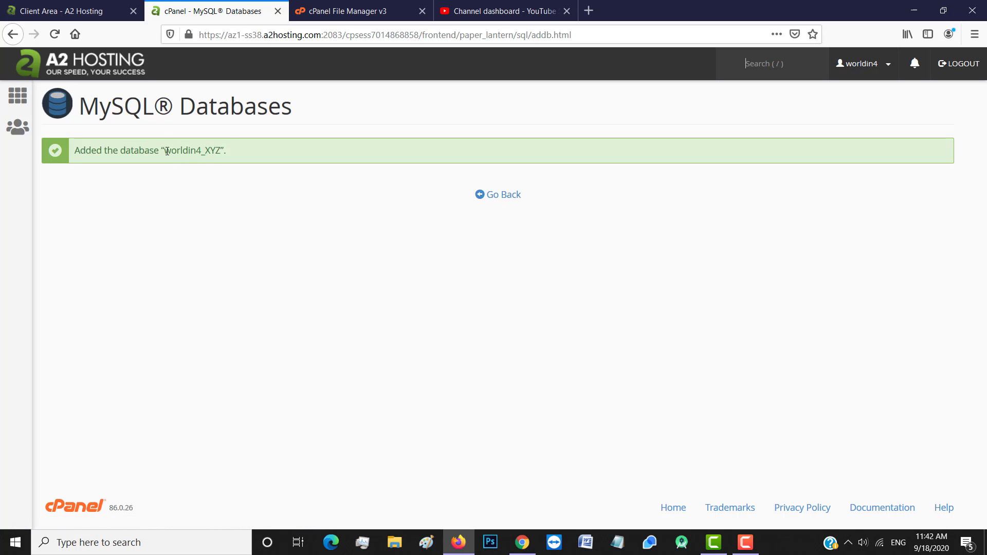
- Copy the new database's name from the confirmation message into Notepad as the line database : “worldin4_XYZ”
drag(165, 150, 221, 150)
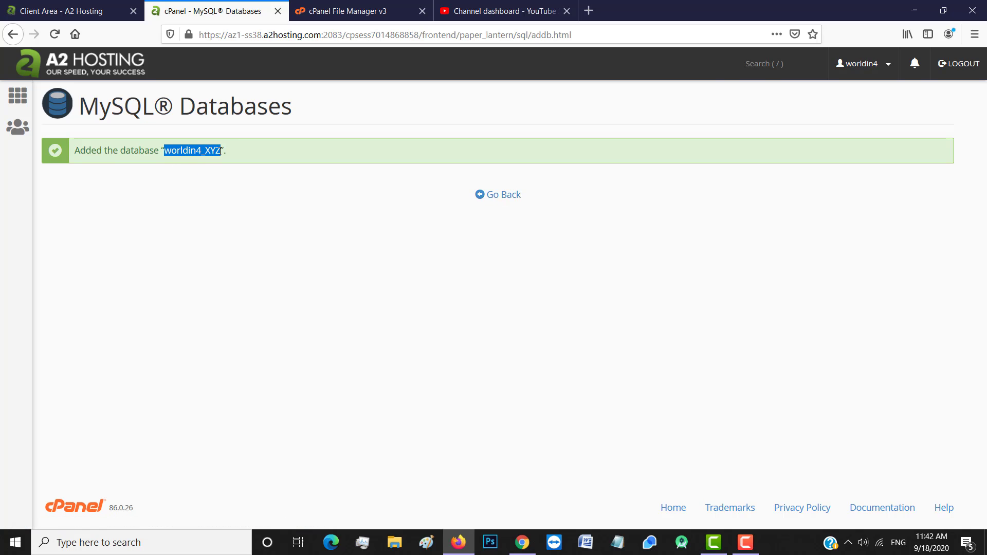
double_click(125, 150)
drag(170, 150, 221, 148)
key(ctrl+c)
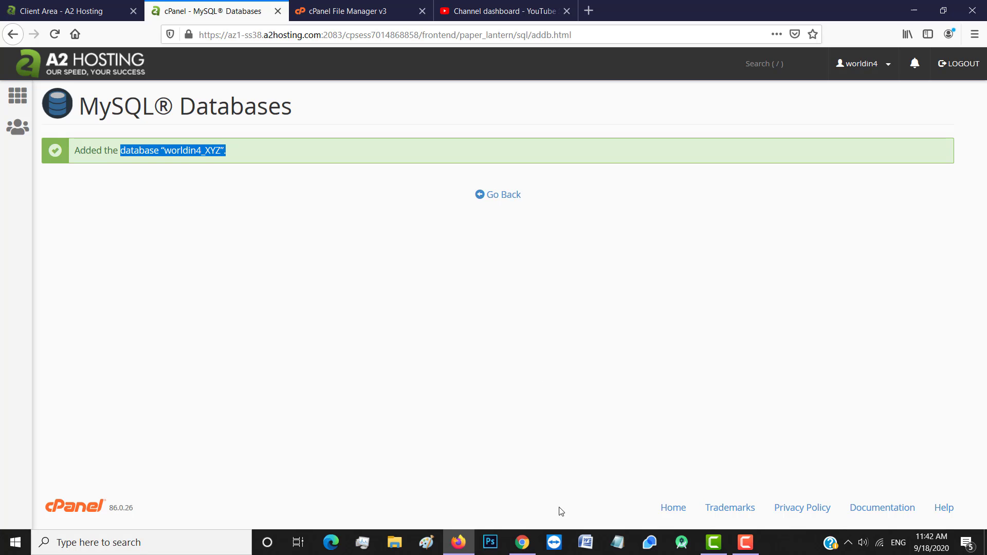
click(618, 542)
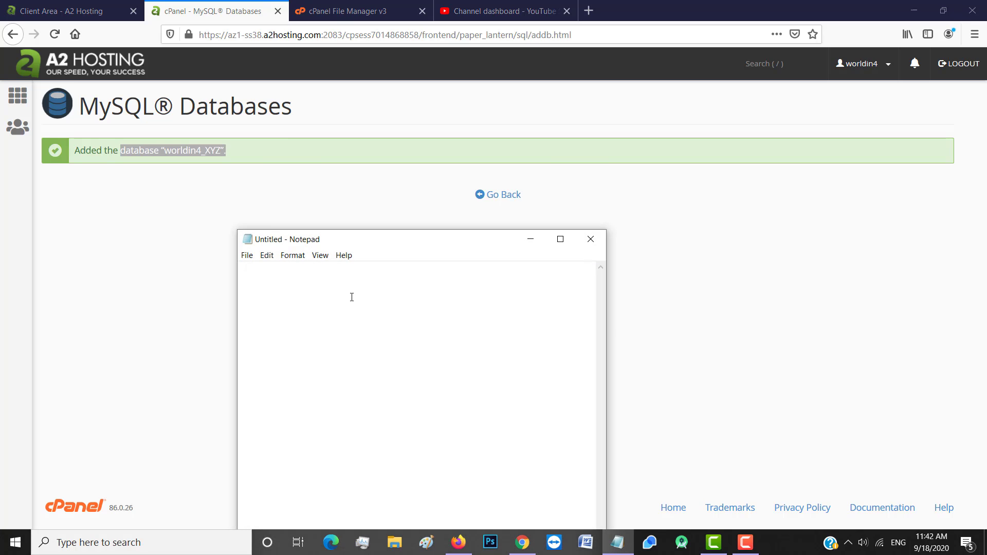
key(ctrl+v)
key(BackSpace)
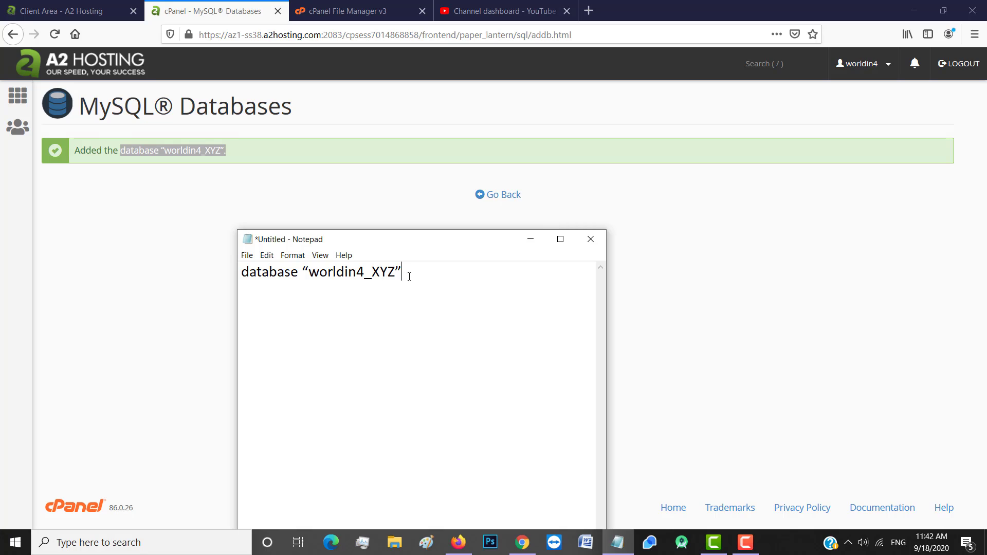
click(301, 271)
text(:)
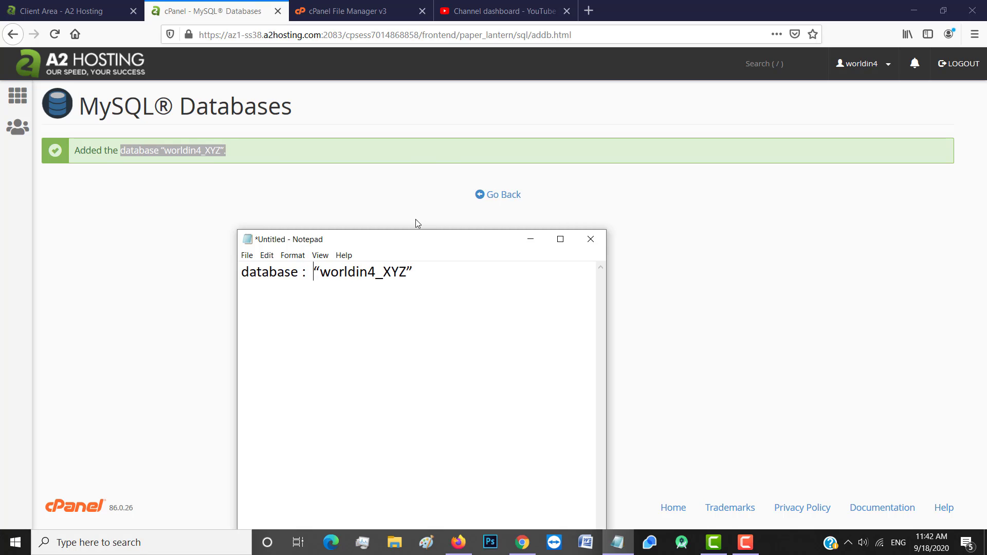
click(416, 222)
- Go back to the MySQL Databases page and enter XUZUser as the username for a new MySQL user
click(517, 195)
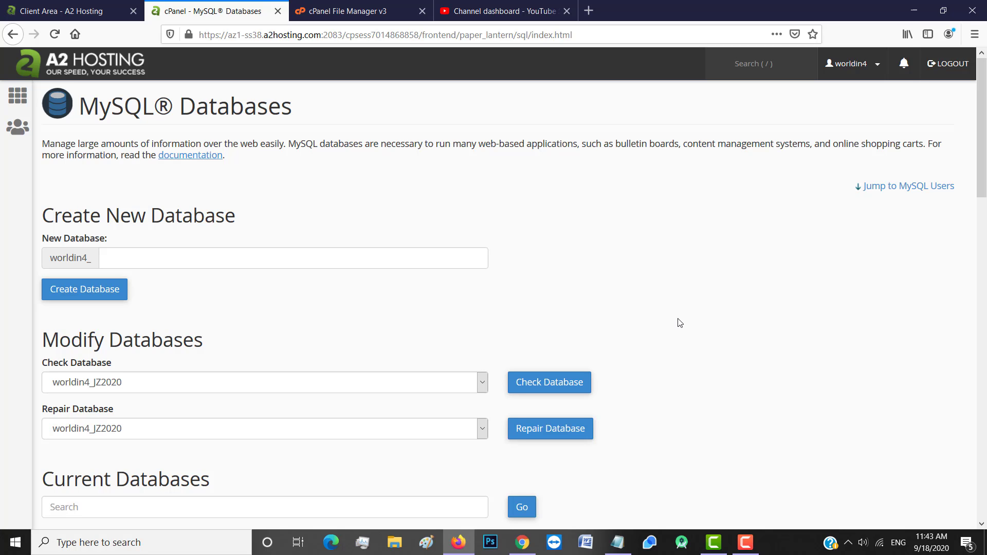
scroll(679, 322, down, 2)
scroll(679, 322, down, 8)
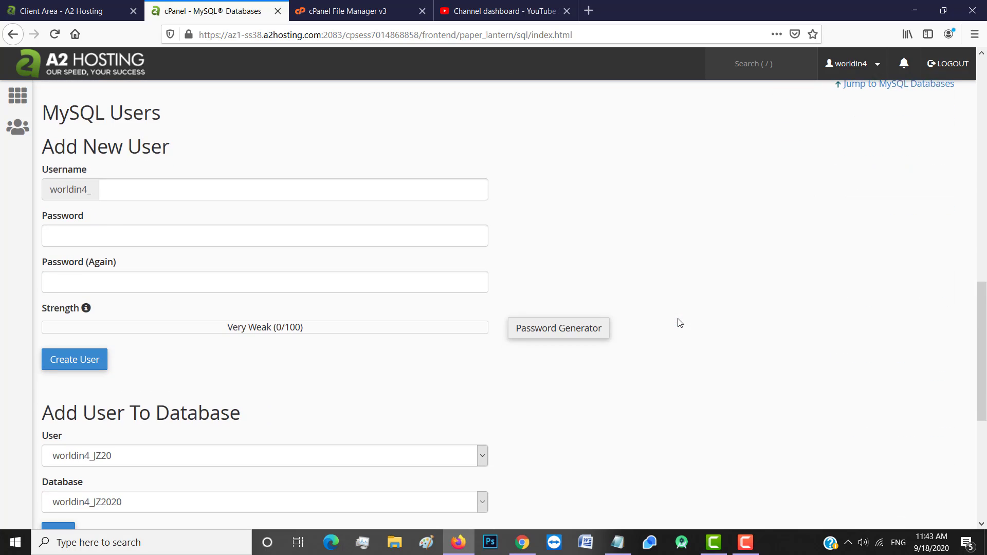
click(124, 180)
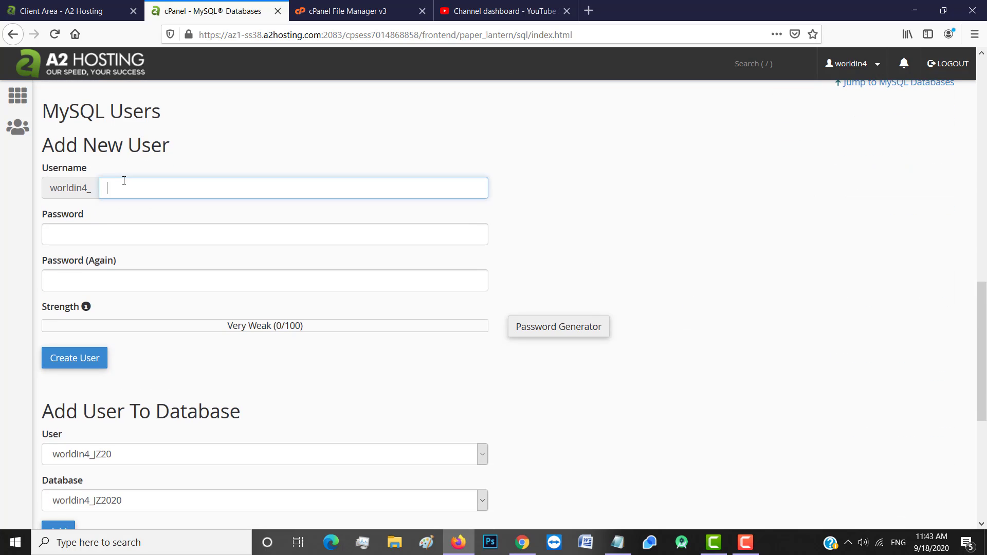
text(XUZUser)
click(103, 237)
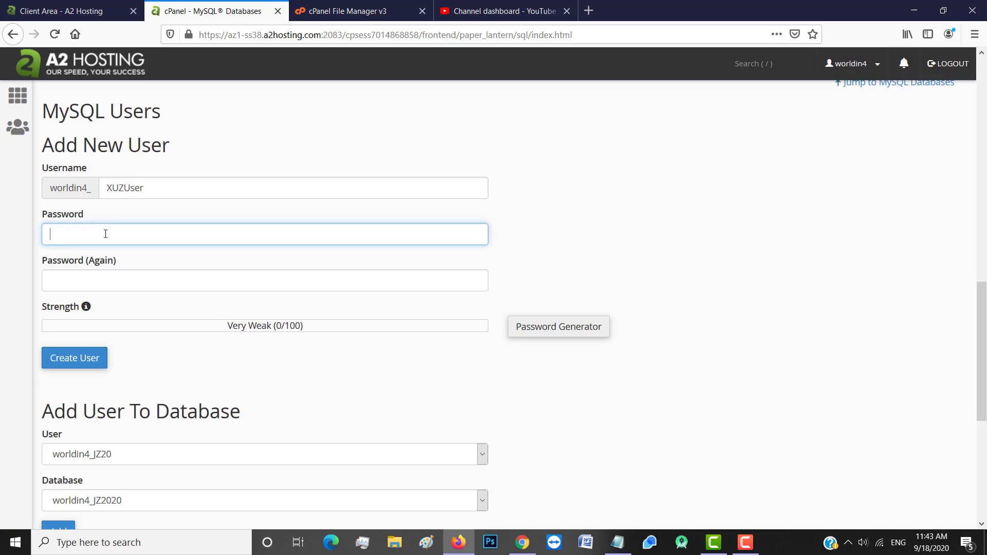
- Generate a password for the new MySQL user, copy it, mark it as safely stored and apply it to the form
click(544, 335)
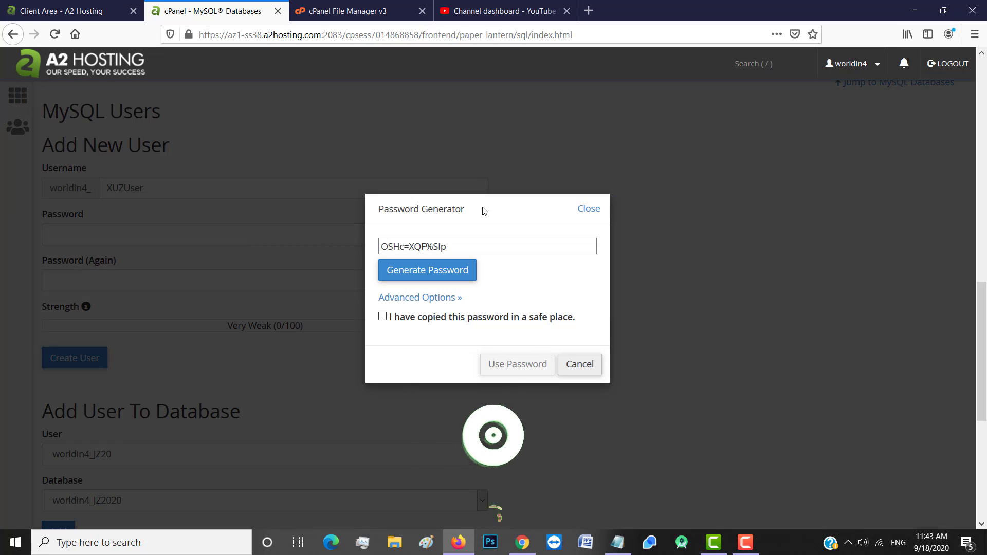
click(450, 246)
key(ctrl+c)
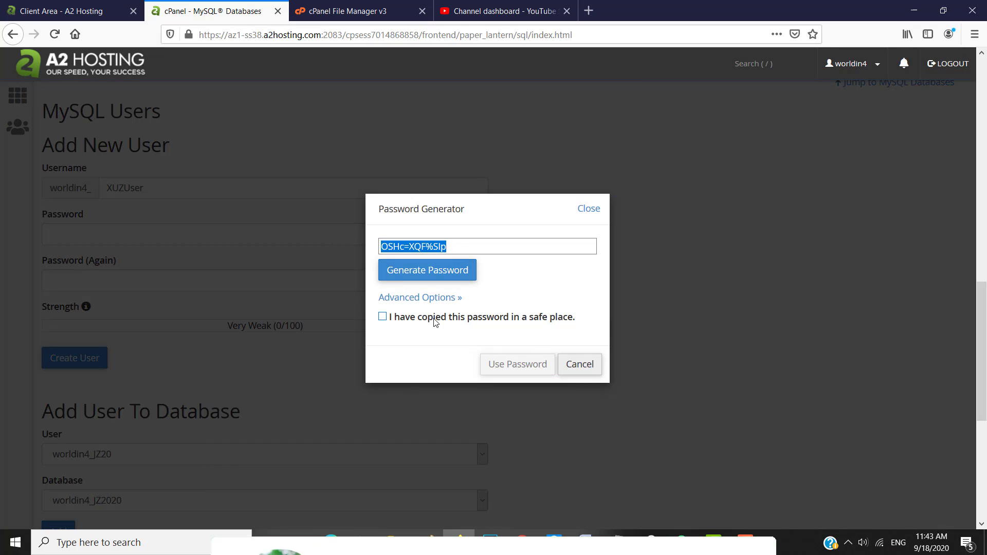
click(435, 318)
click(524, 364)
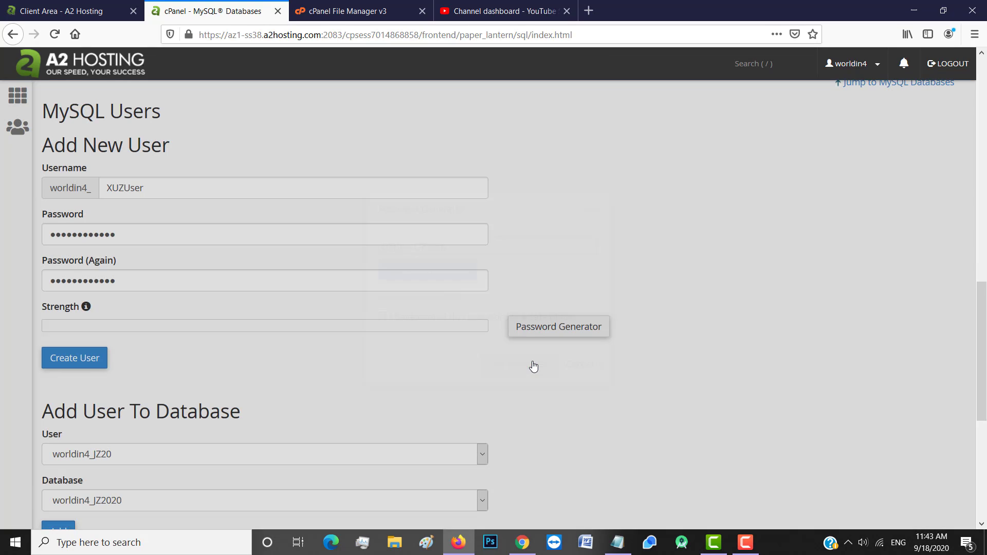
- Add a “pass:” line with the copied database user password below the database name in the Notepad note
click(610, 542)
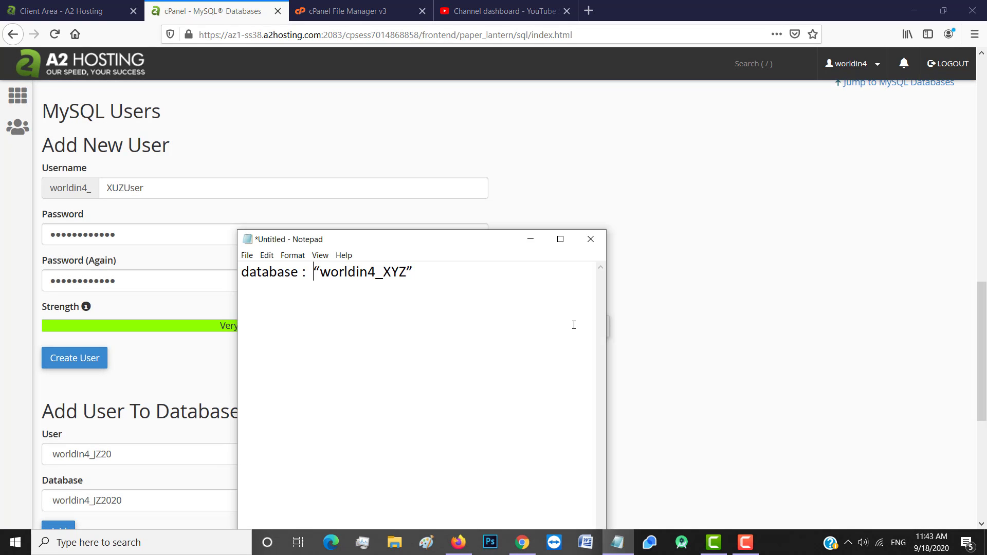
key(Return)
text(pass:)
key(ctrl+v)
click(506, 198)
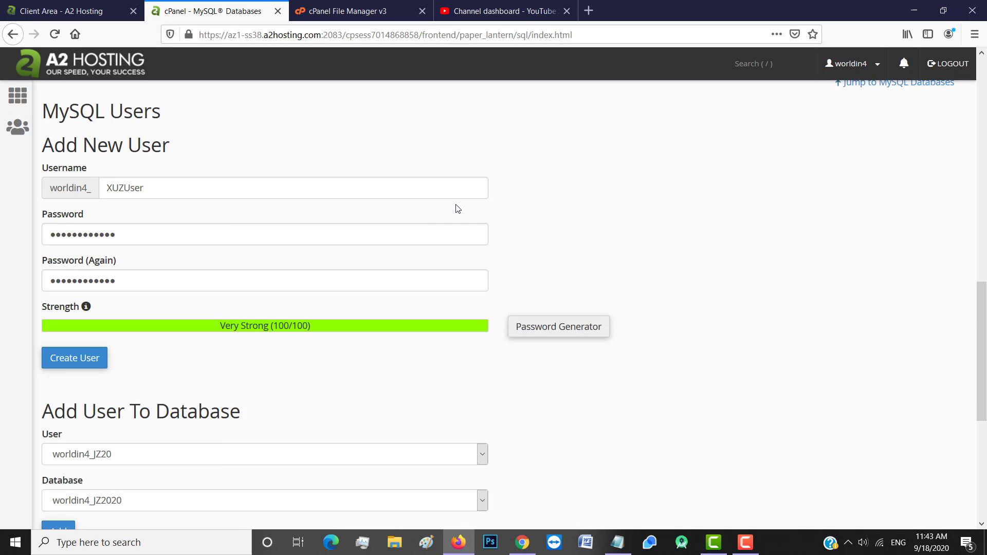
- Create the MySQL user XUZUser and decline saving its login in Firefox
click(82, 360)
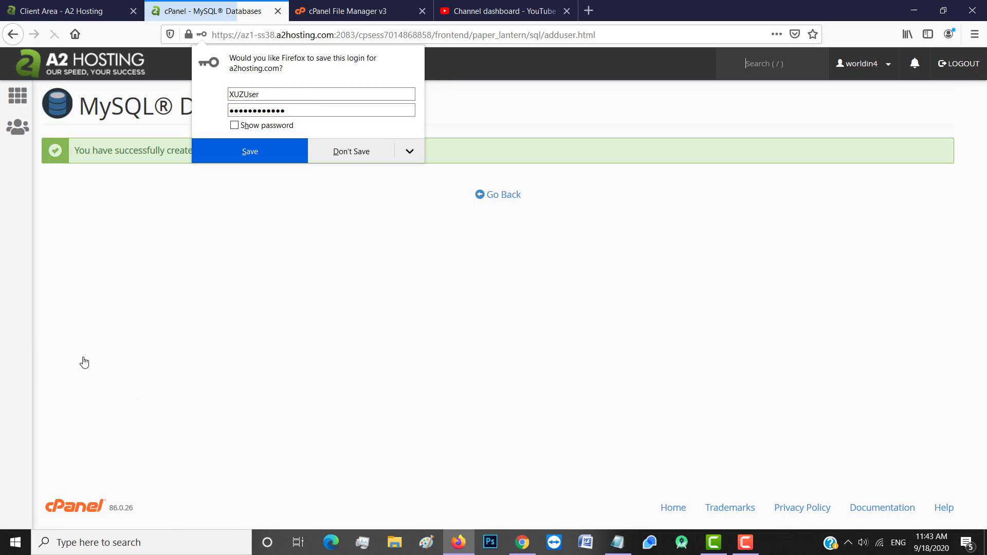
click(366, 155)
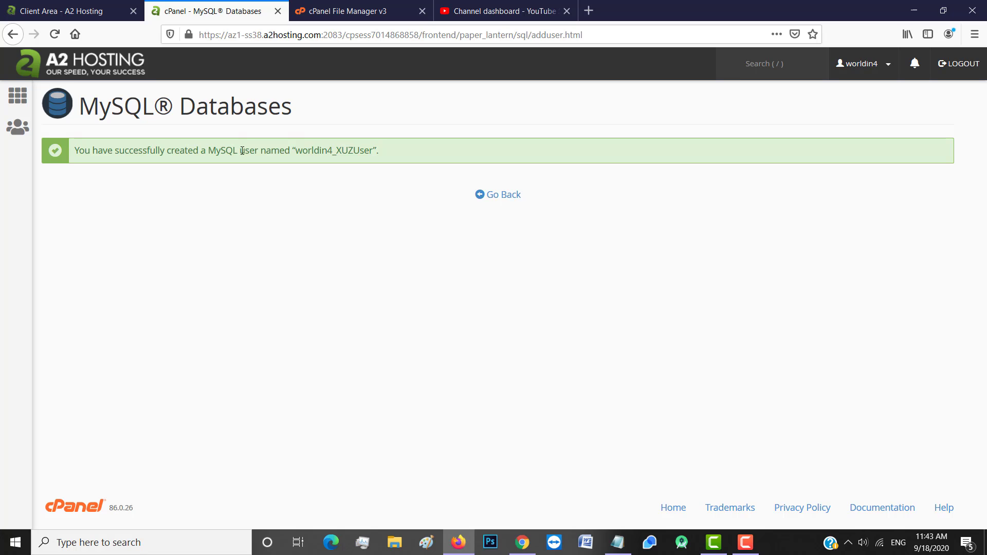
- Copy the new MySQL user's name from the confirmation message into Notepad on a new line between the database and password lines
drag(240, 150, 376, 149)
key(ctrl+c)
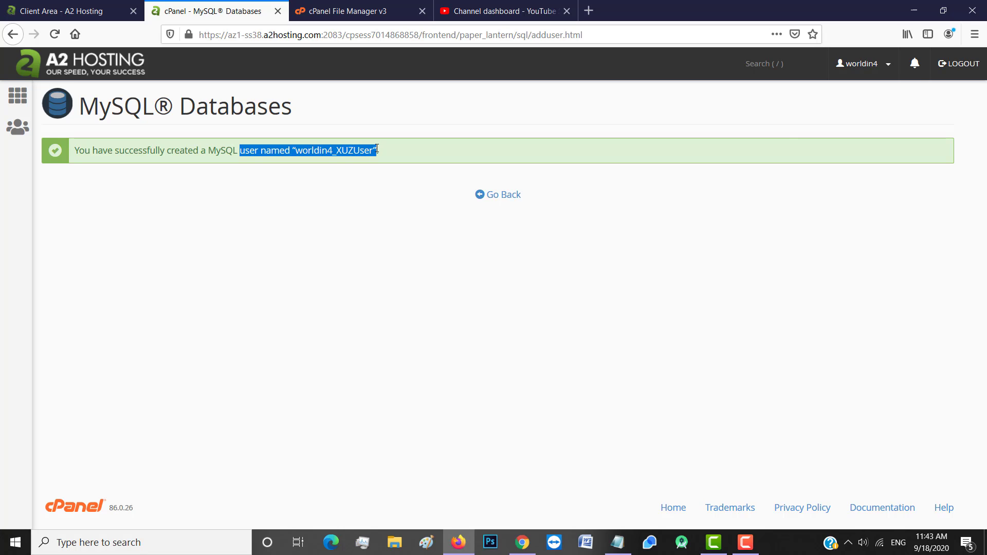
click(617, 542)
double_click(414, 273)
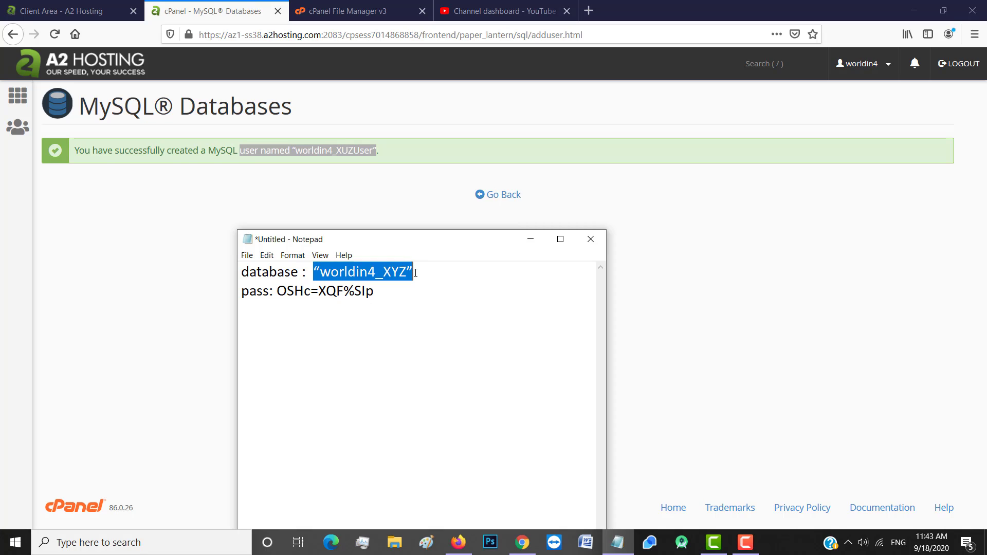
key(Return)
key(ctrl+z)
click(430, 265)
key(Return)
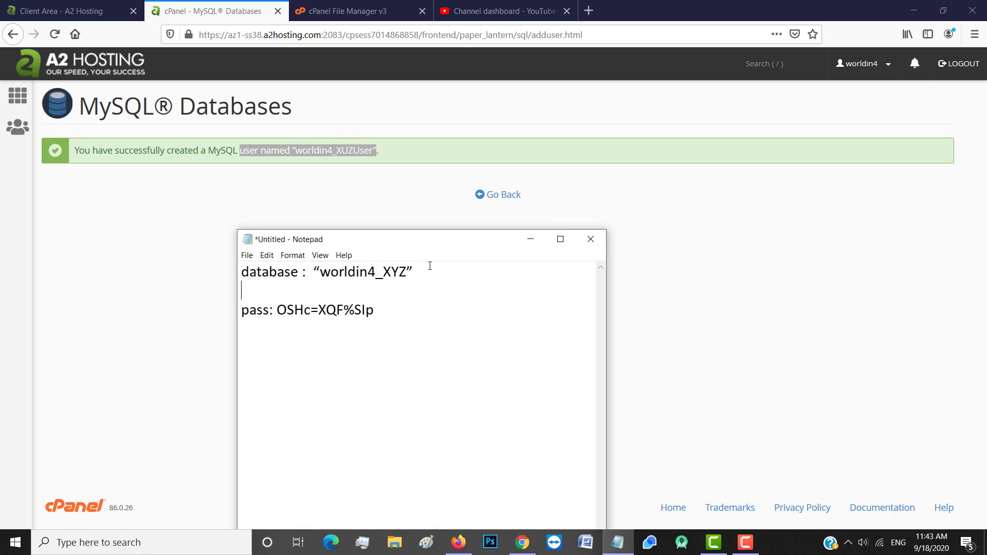
key(ctrl+v)
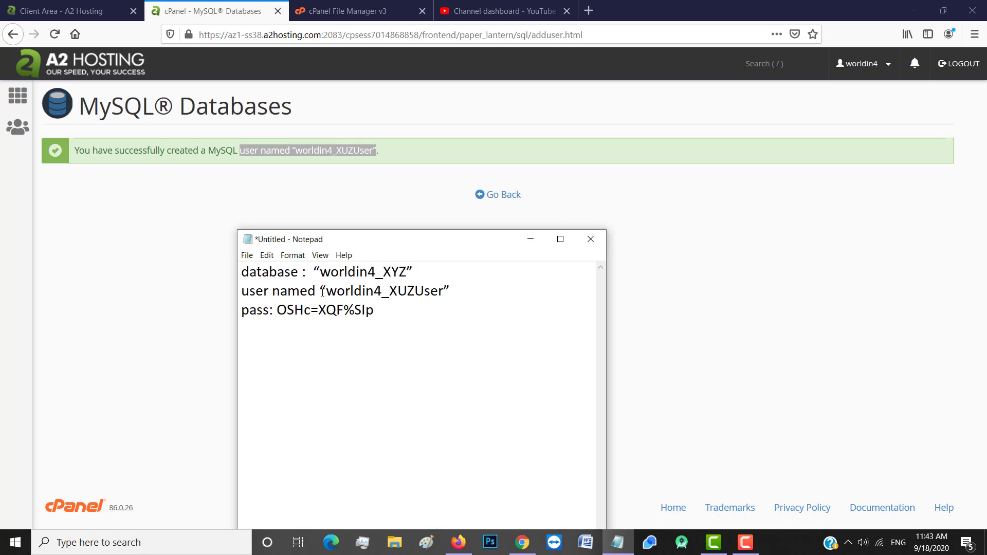
- Insert a colon after “user named” in the note, widen the gap before the password value, and return to cPanel
click(320, 291)
text(:)
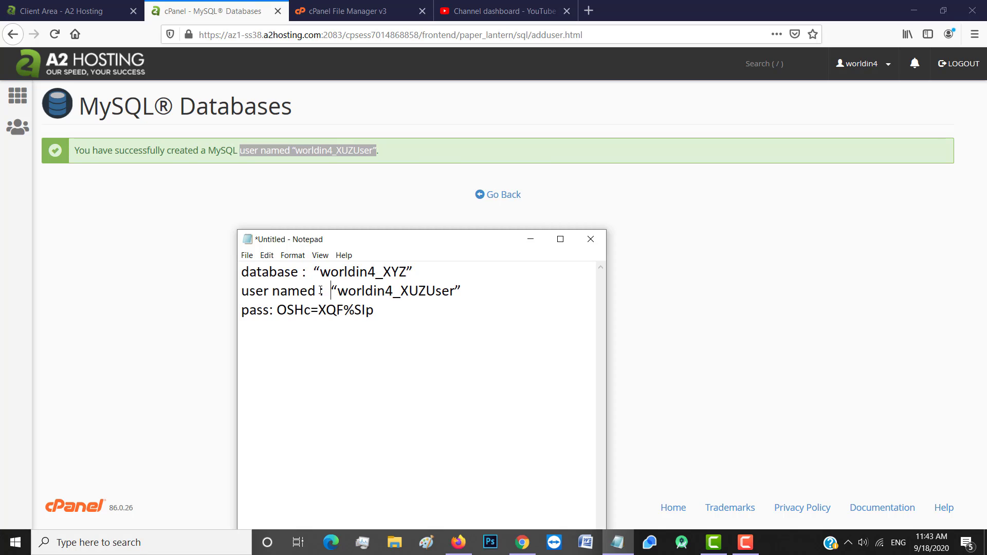
click(276, 308)
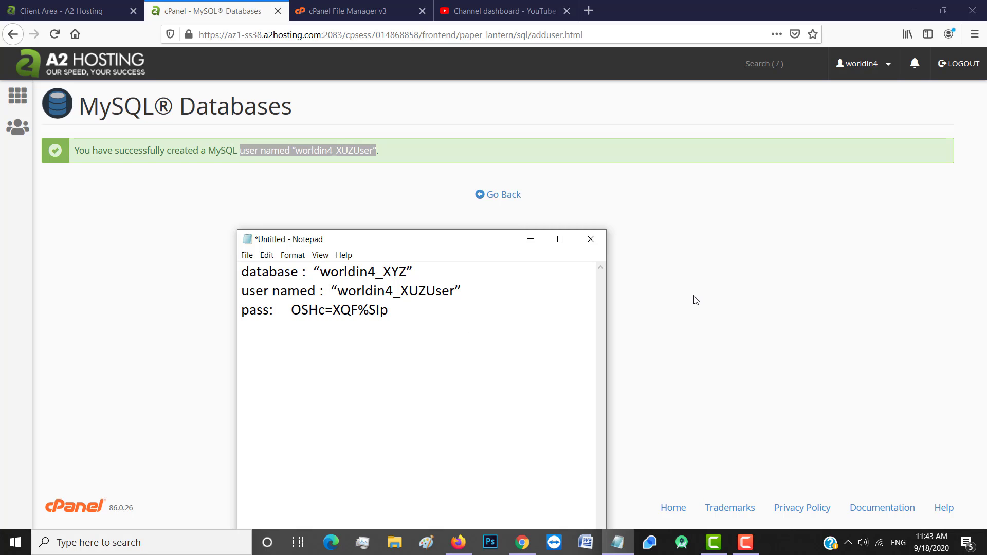
click(714, 294)
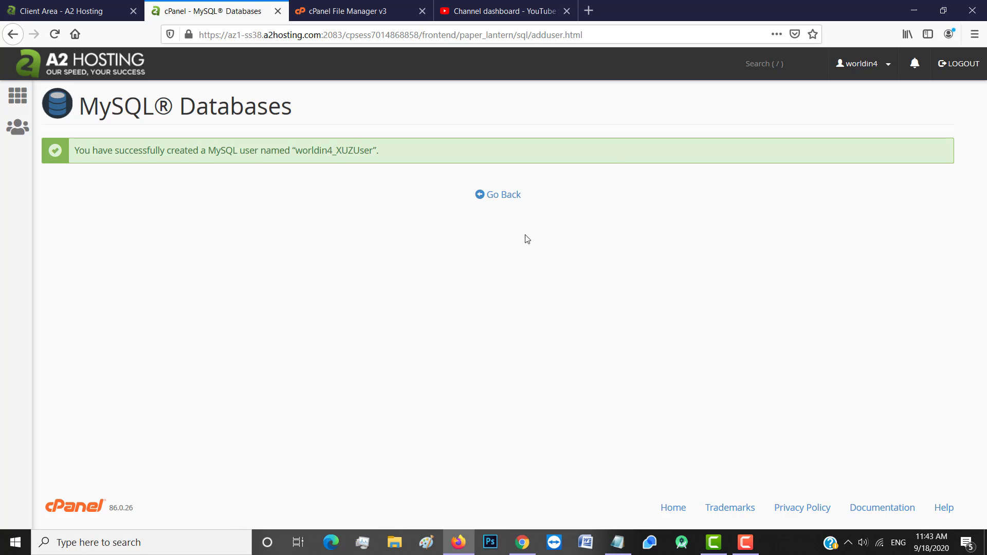
- Add the MySQL user worldin4_XUZUser to the database worldin4_XYZ
click(511, 195)
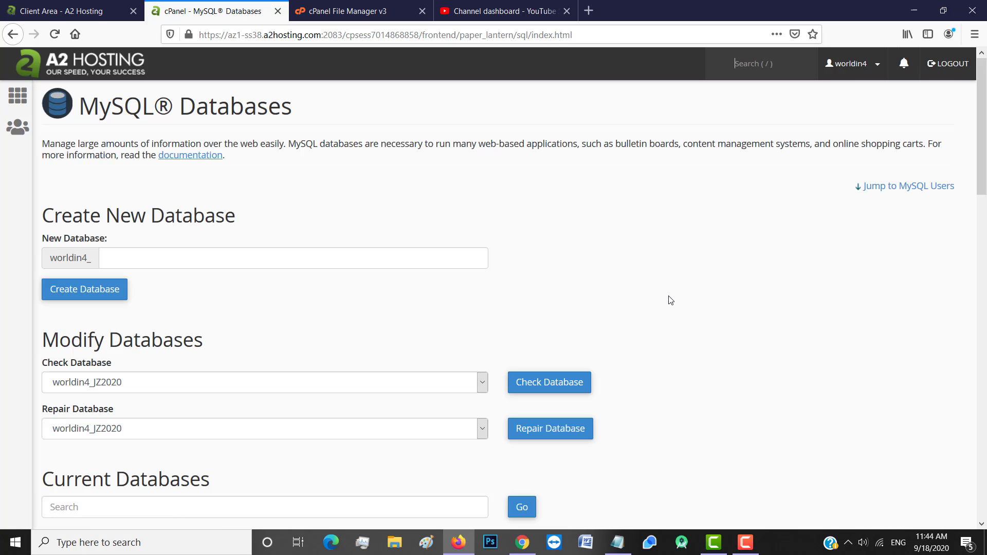
scroll(678, 313, down, 6)
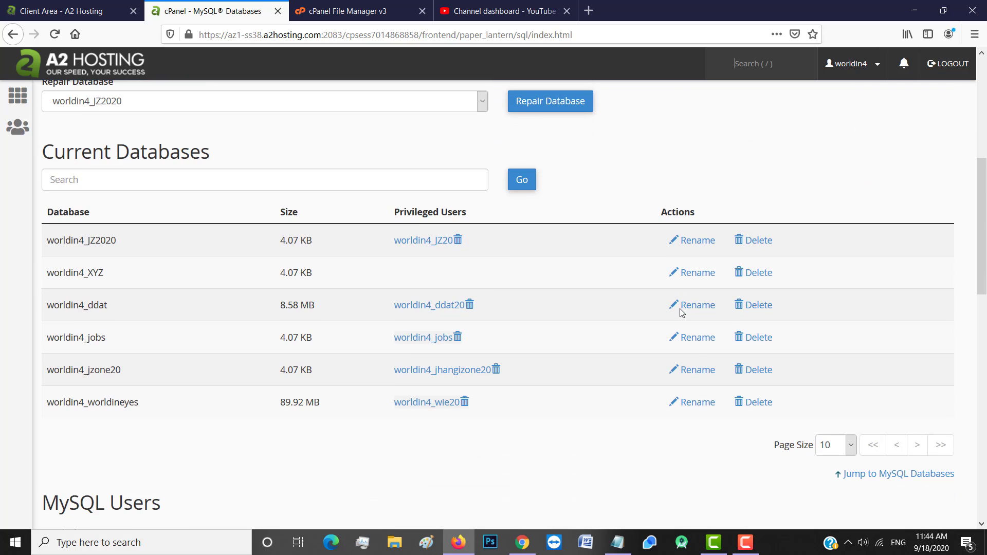
scroll(605, 435, down, 10)
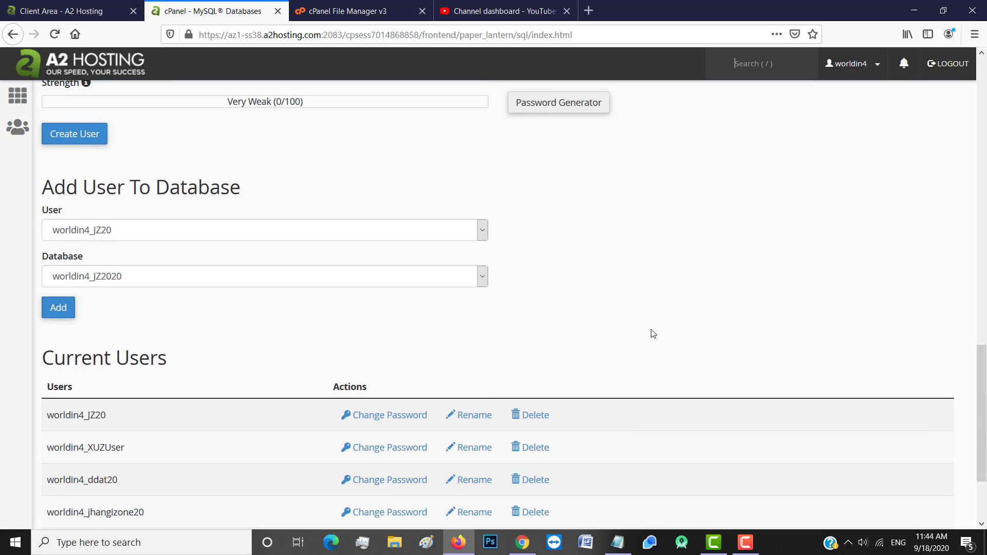
scroll(653, 335, up, 2)
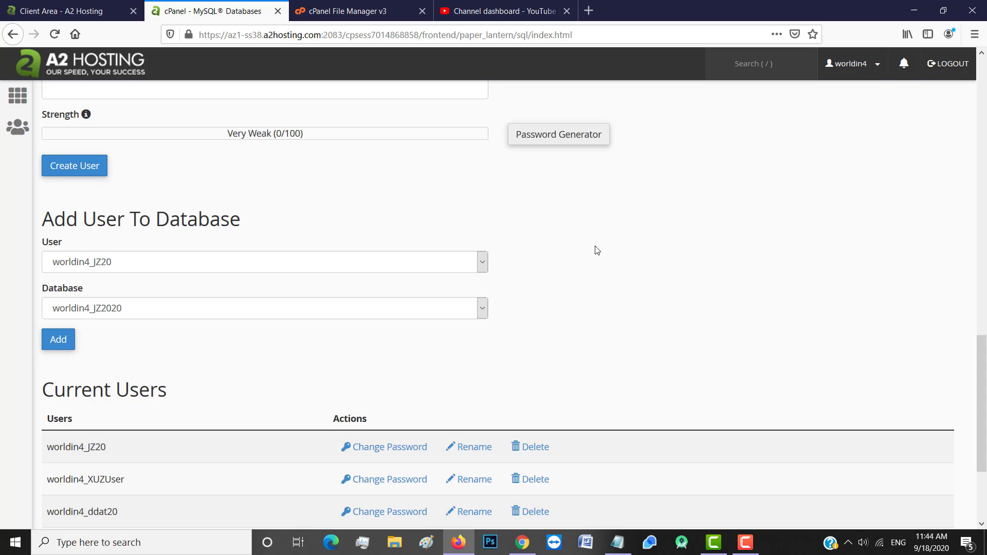
click(483, 266)
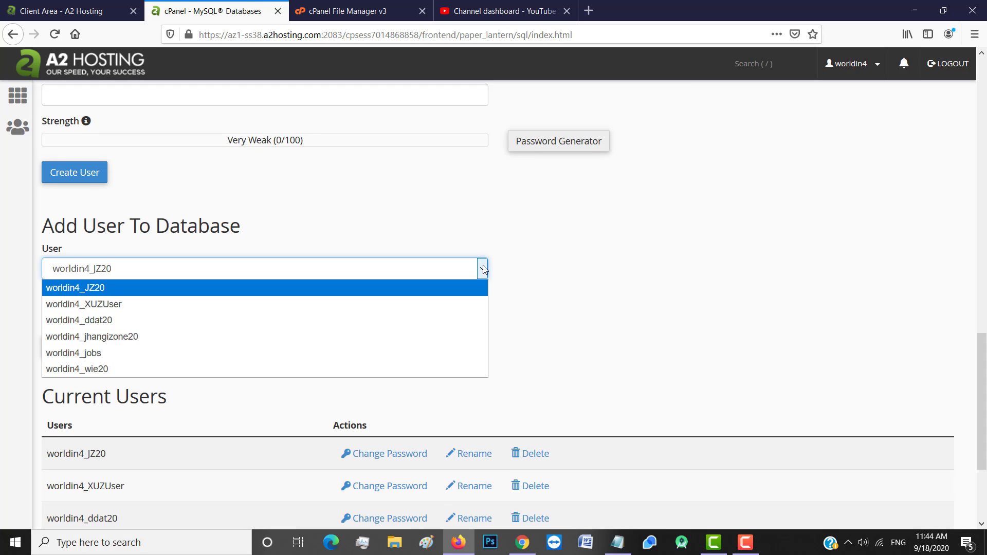
click(142, 310)
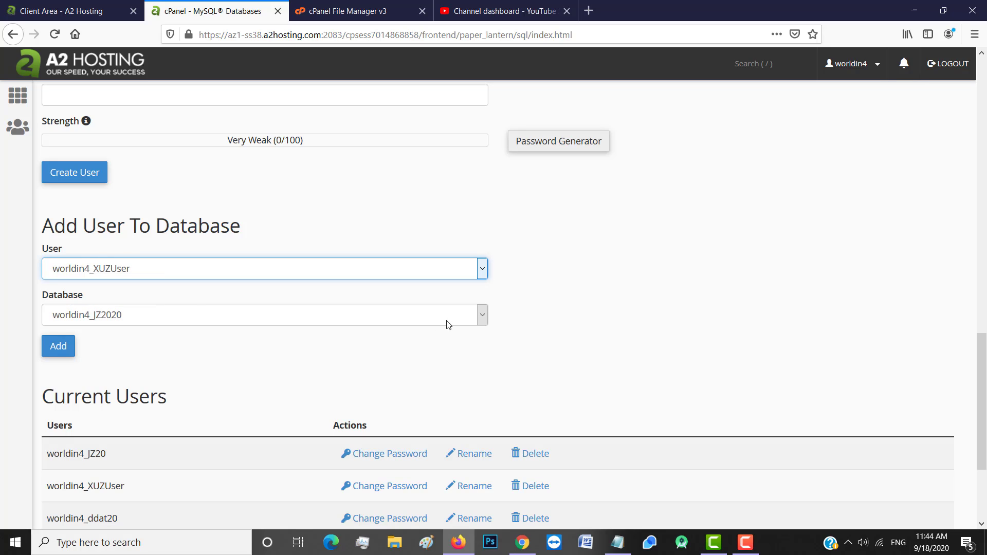
click(485, 316)
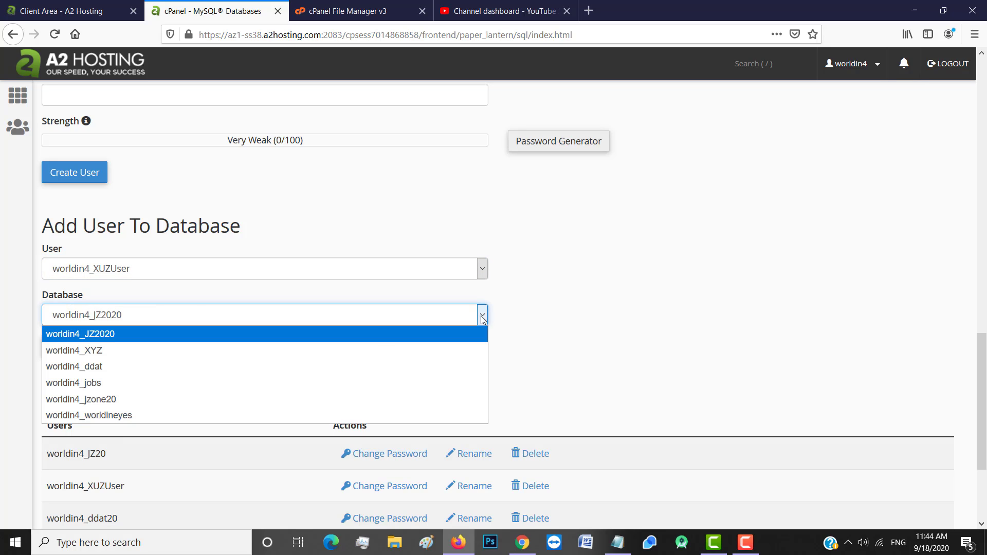
click(113, 355)
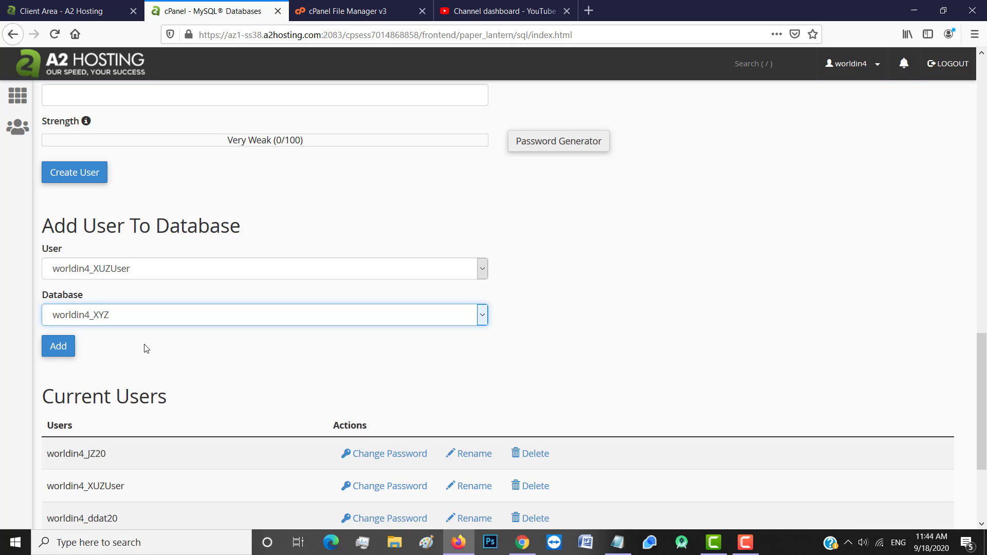
click(59, 348)
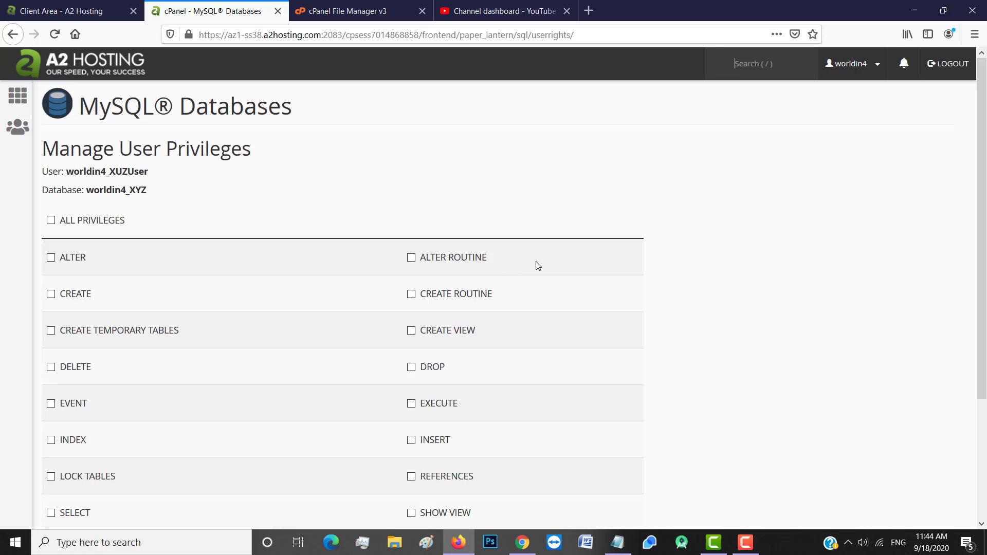
- Grant worldin4_XUZUser all privileges on worldin4_XYZ and save the changes
click(52, 221)
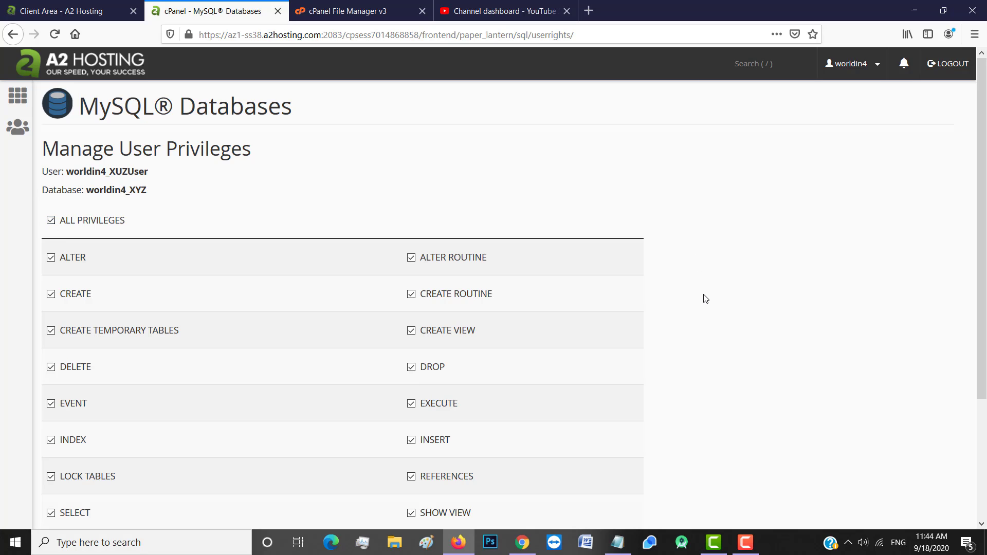
scroll(703, 291, down, 3)
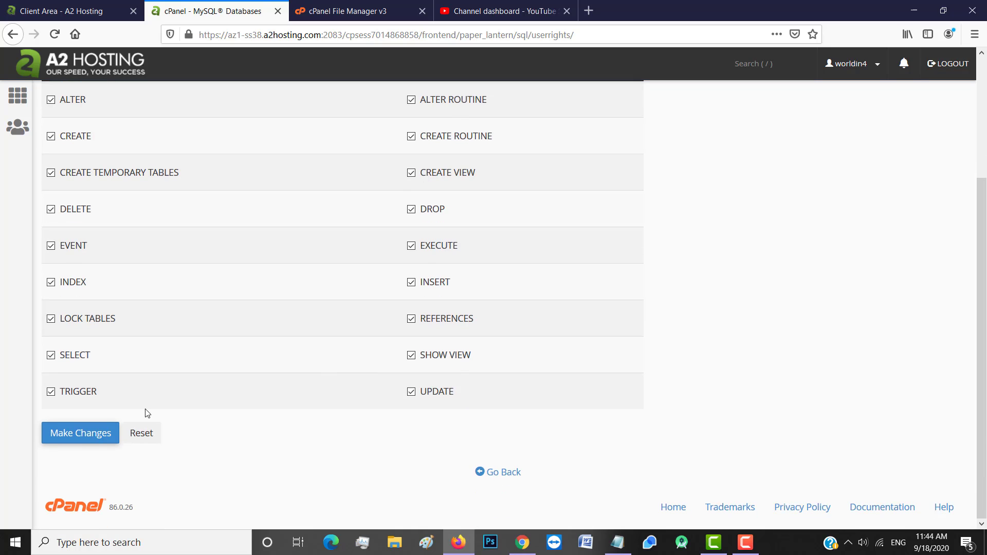
click(86, 440)
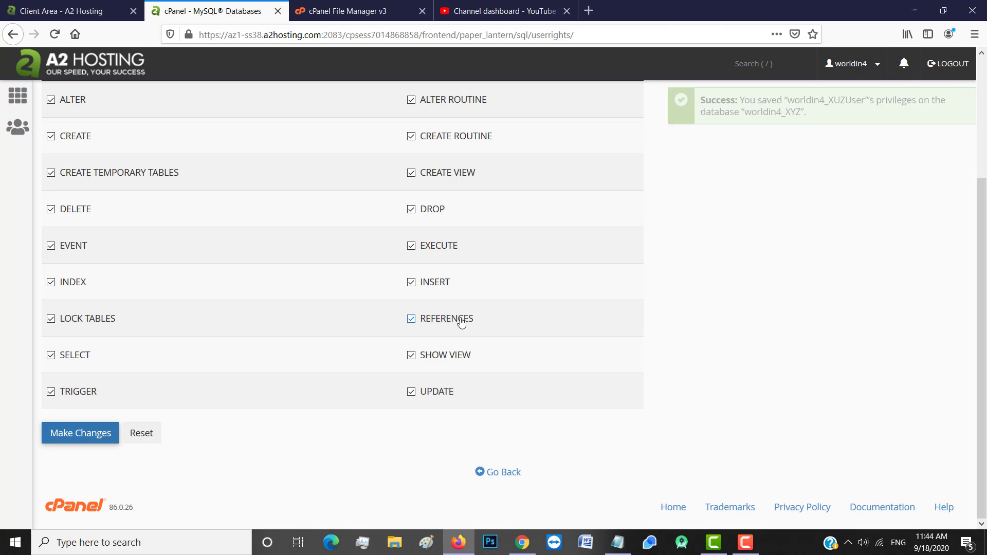
- Open phpMyAdmin from the cPanel home page and review the import options for the worldin4_XYZ database
click(17, 95)
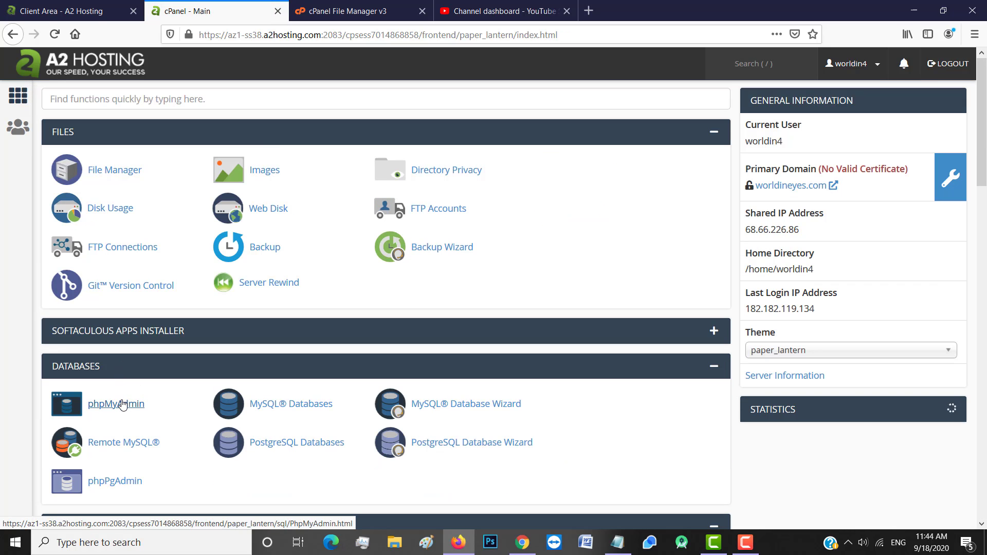
click(123, 404)
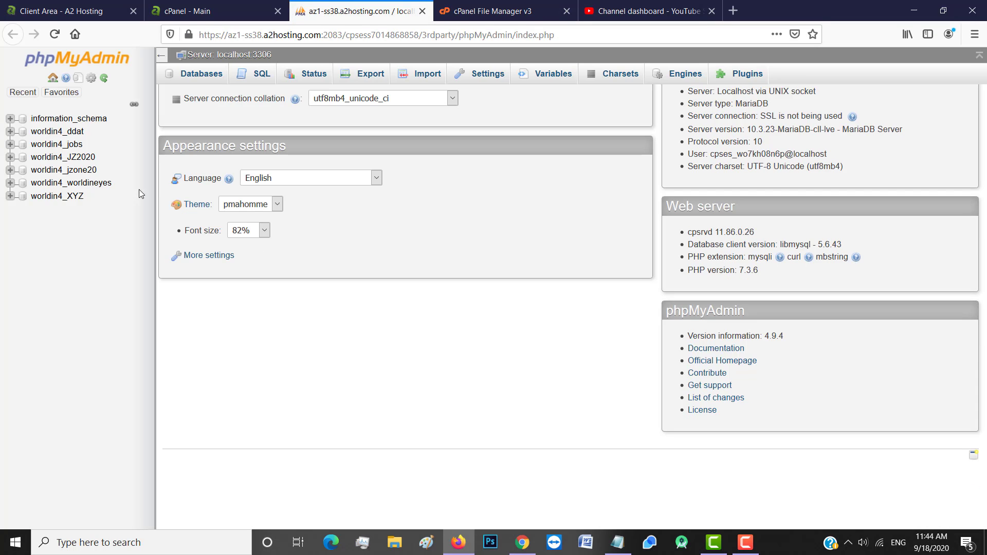
click(76, 196)
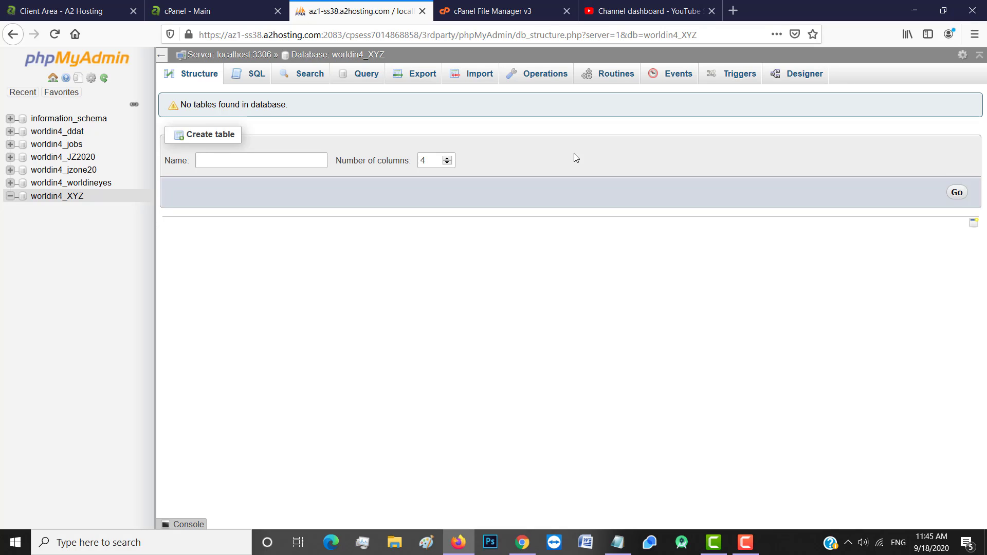
click(477, 77)
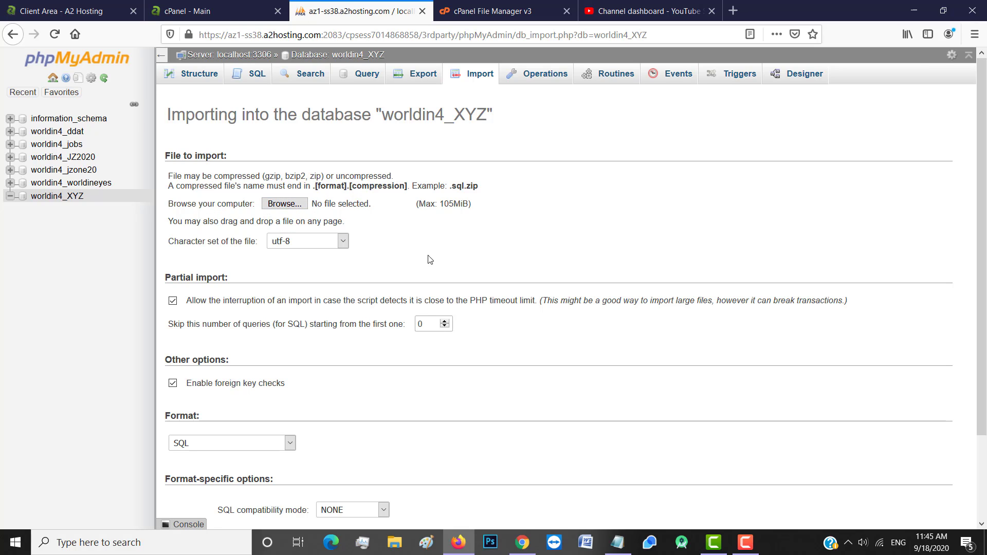
scroll(479, 277, down, 2)
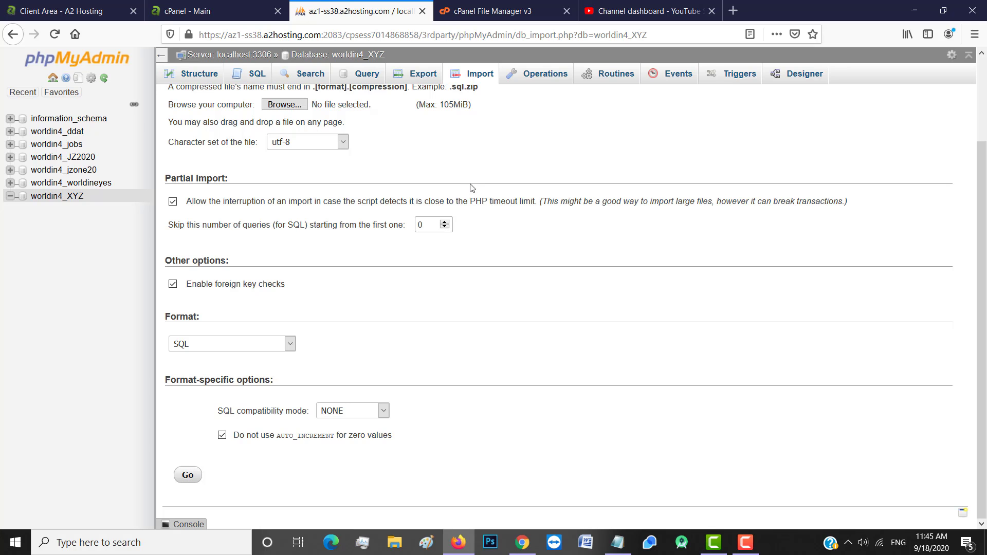
scroll(527, 177, up, 2)
scroll(526, 177, up, 1)
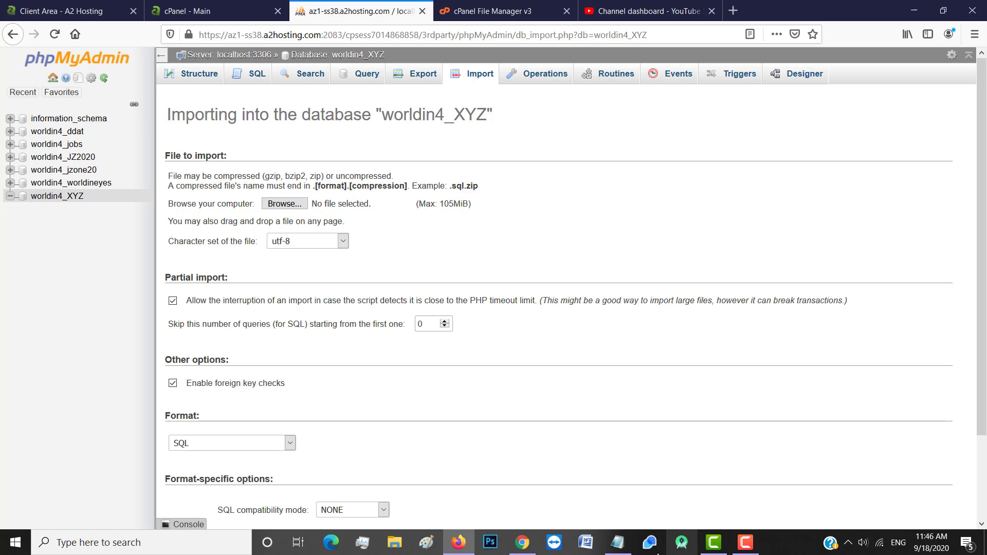
- Bring up the Notepad note and highlight all its database, user and password lines
click(623, 544)
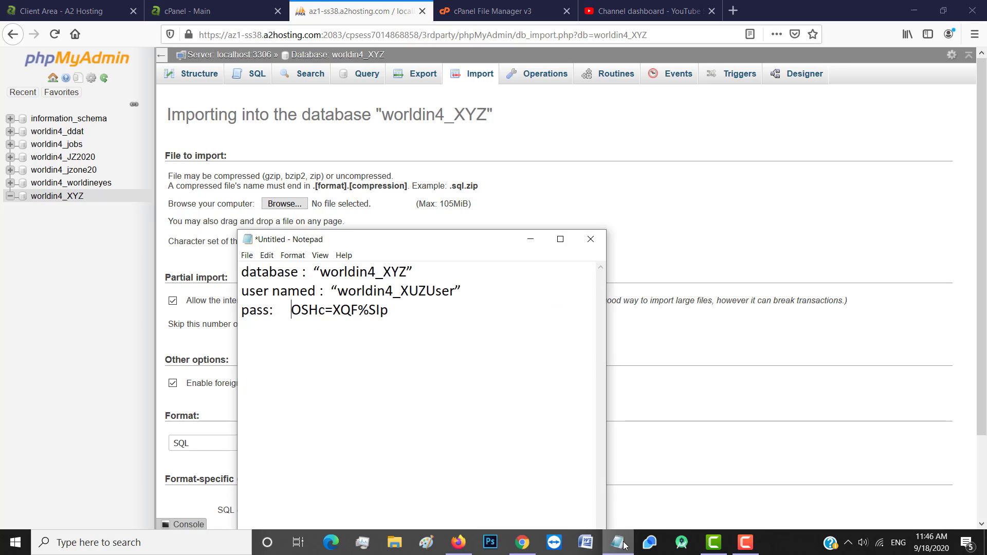
click(416, 309)
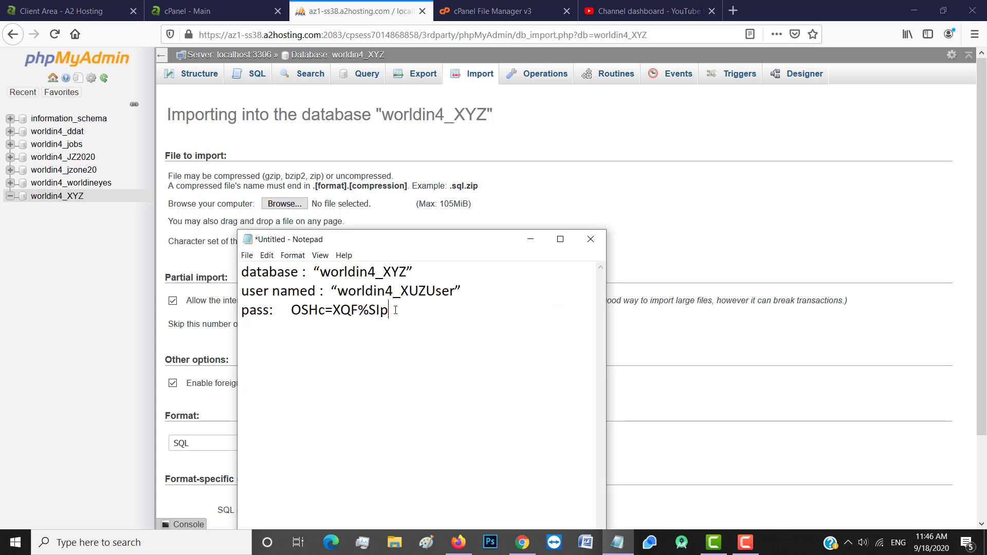
click(242, 274)
drag(241, 274, 396, 310)
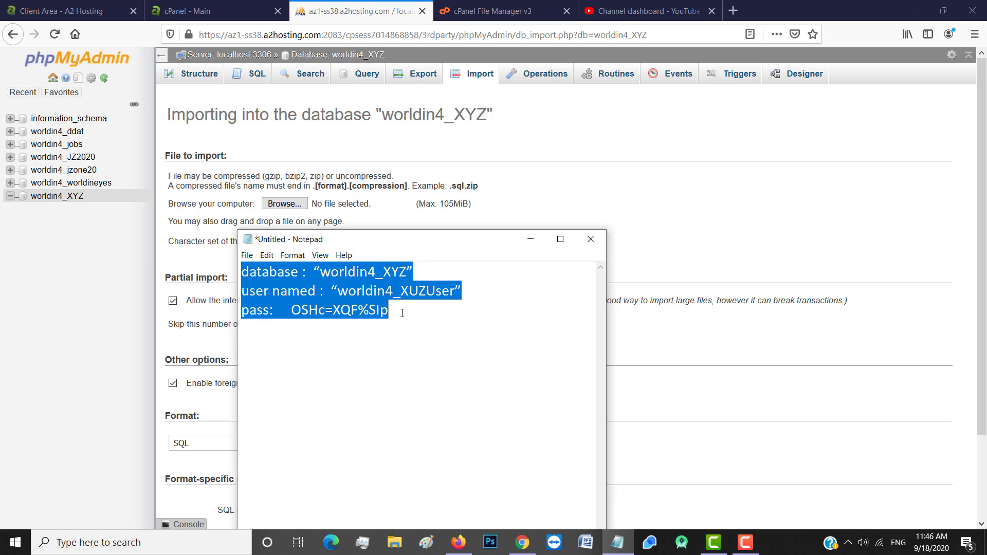
- Open File Manager from cPanel and select wp-config.php in the public_html folder
click(205, 11)
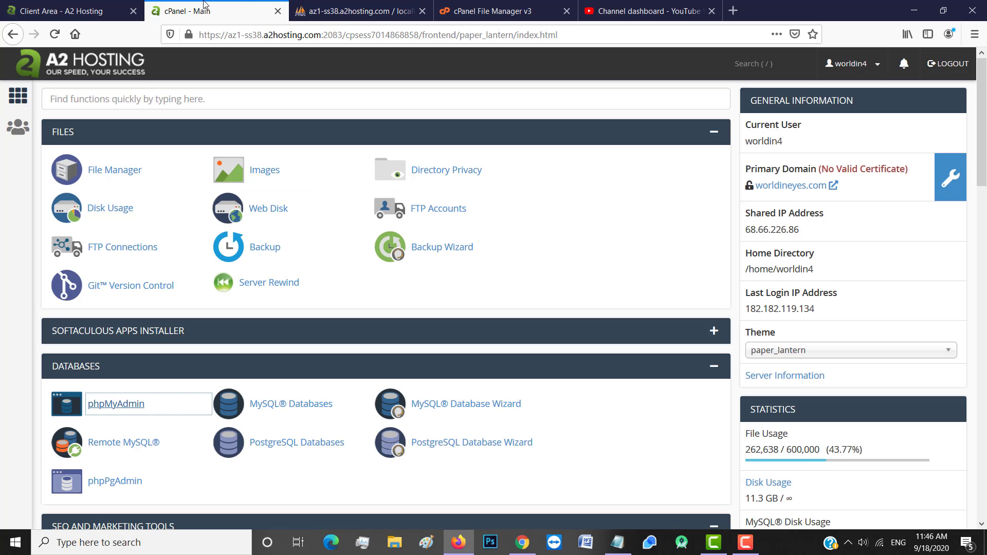
click(114, 172)
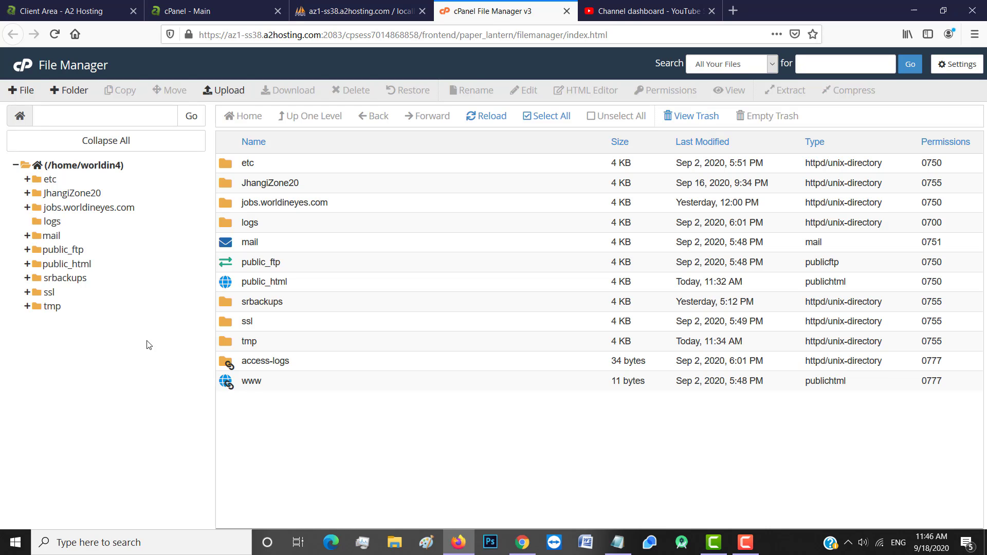
click(79, 267)
scroll(333, 341, down, 5)
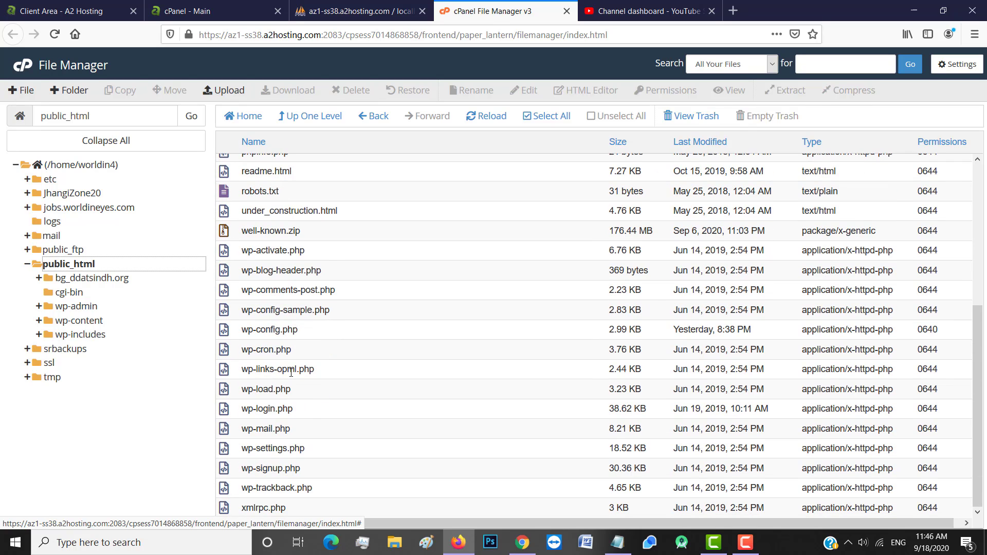
click(273, 330)
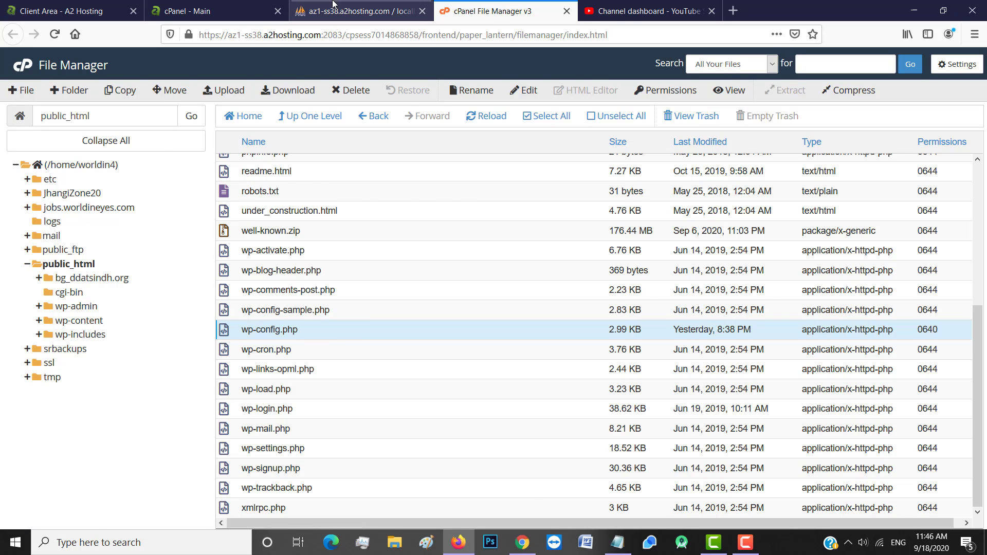
click(333, 5)
click(470, 6)
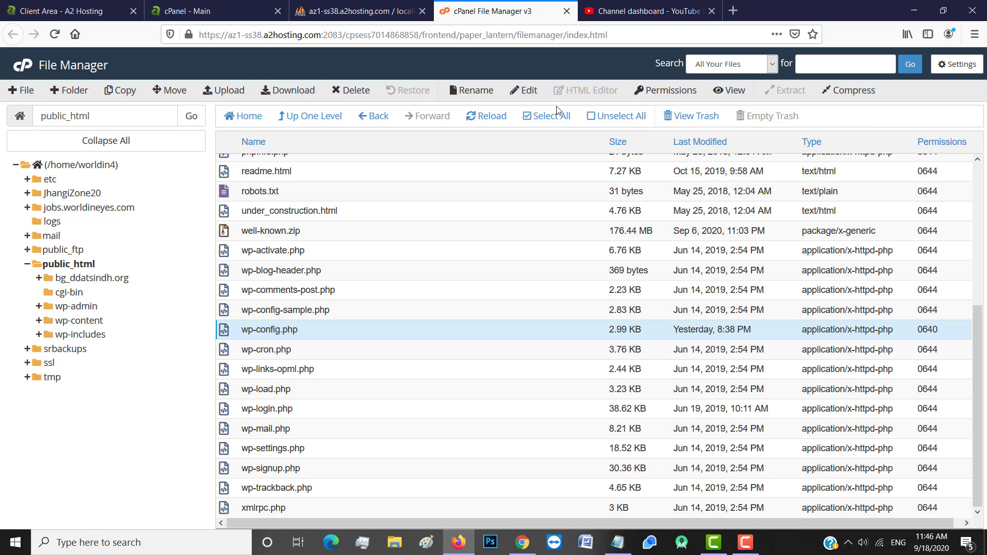
- Review the database name, user name and password one by one in the Notepad note, and return to File Manager
click(619, 545)
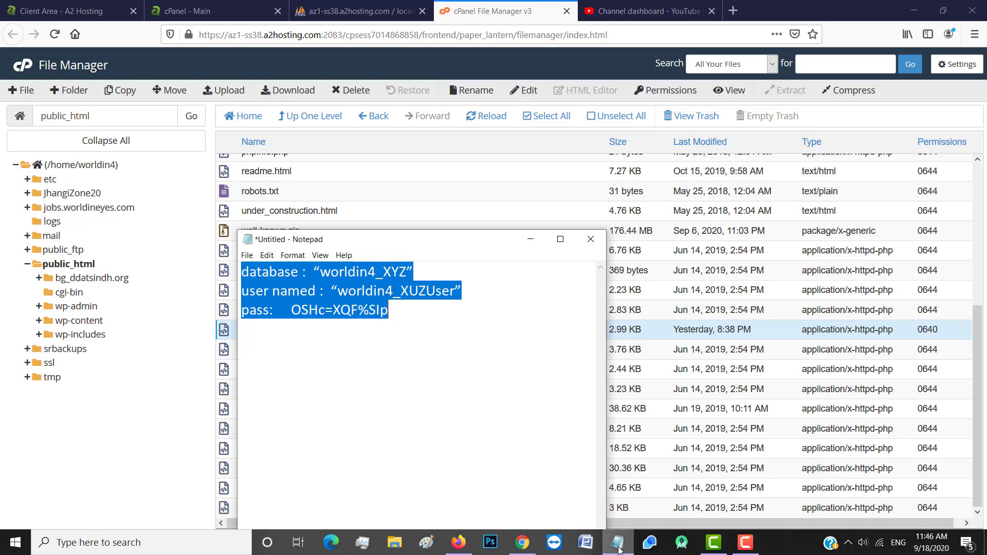
click(358, 310)
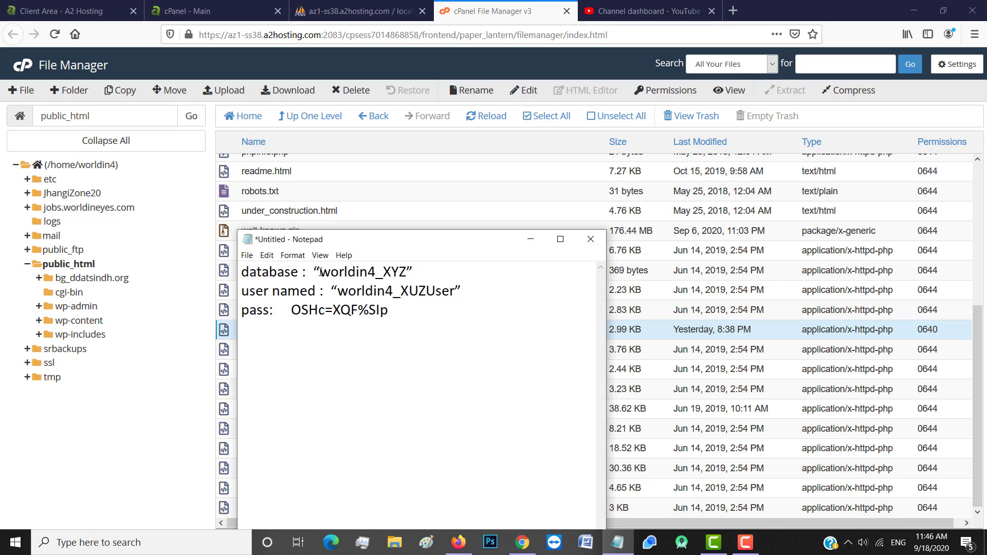
drag(320, 272, 405, 267)
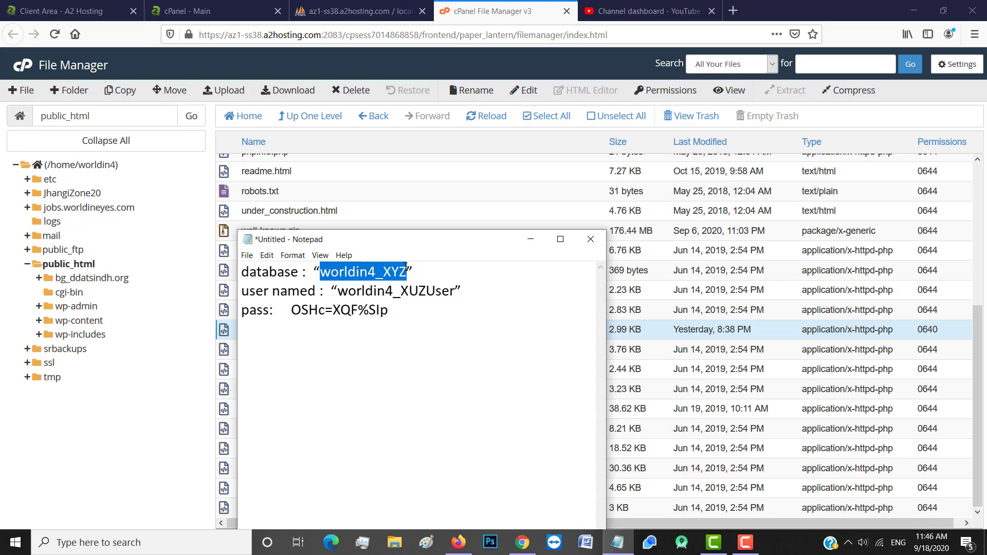
click(337, 292)
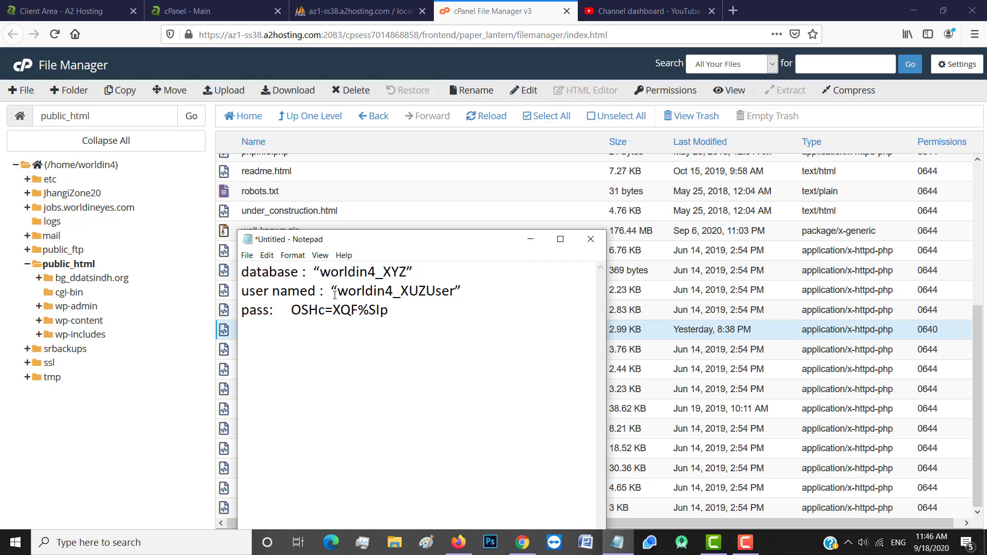
drag(348, 292, 456, 284)
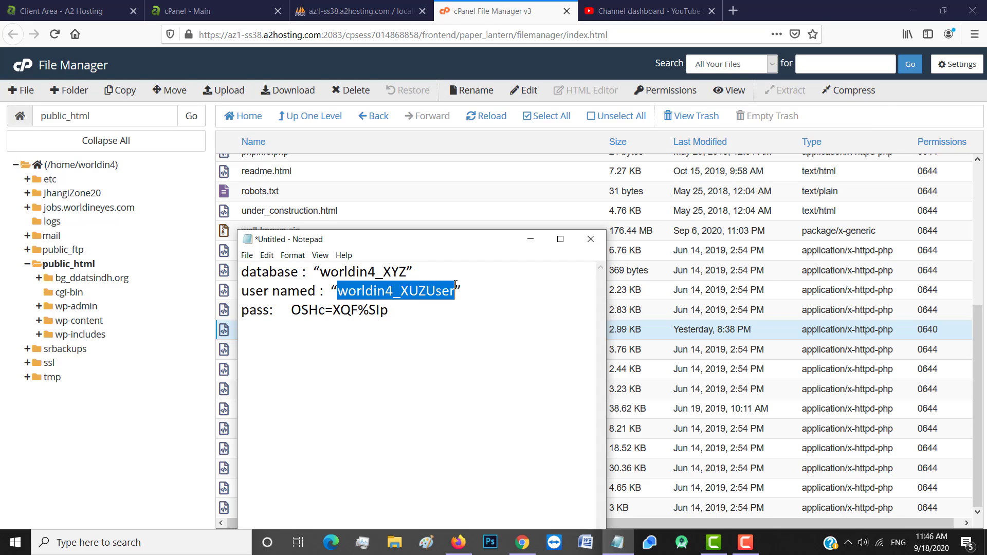
click(291, 311)
drag(291, 311, 387, 309)
click(350, 309)
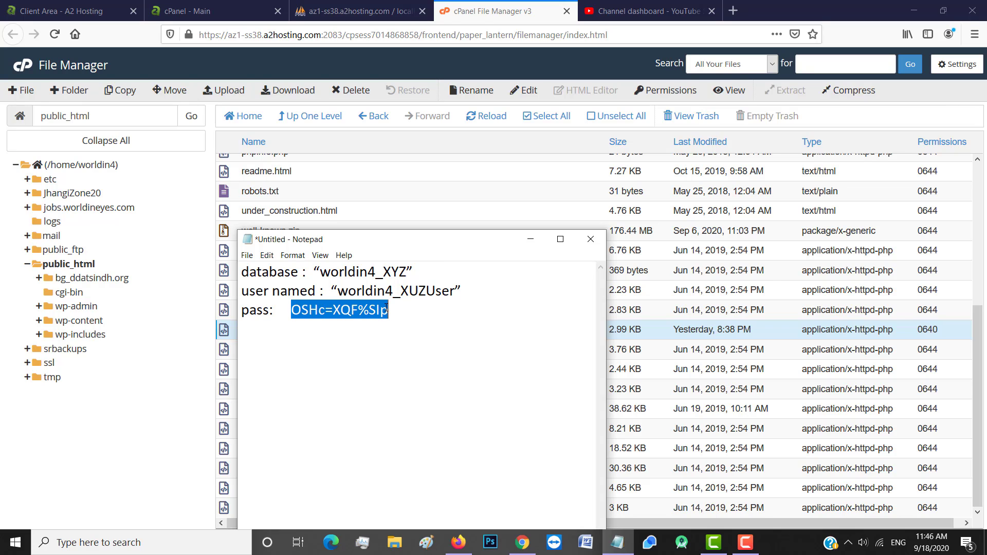
click(389, 309)
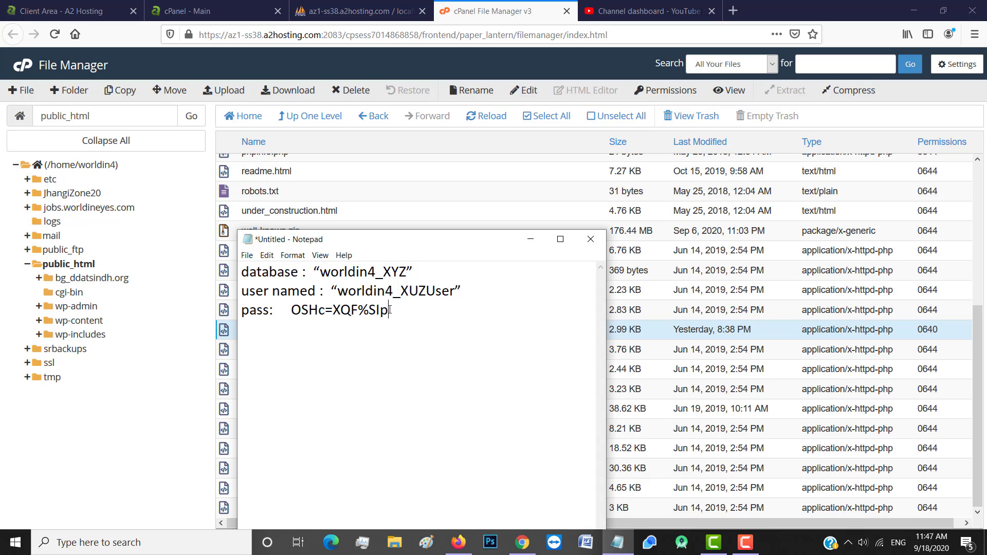
click(164, 431)
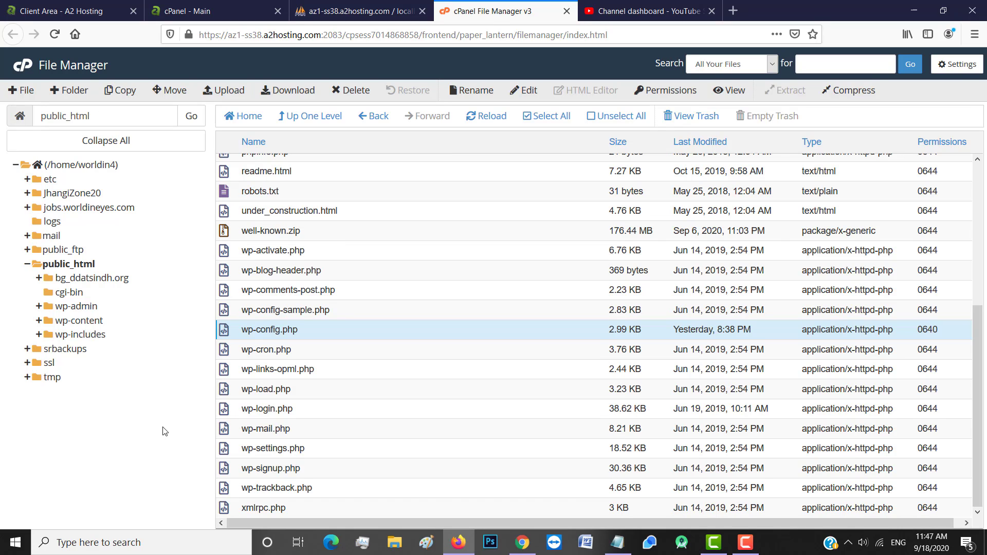